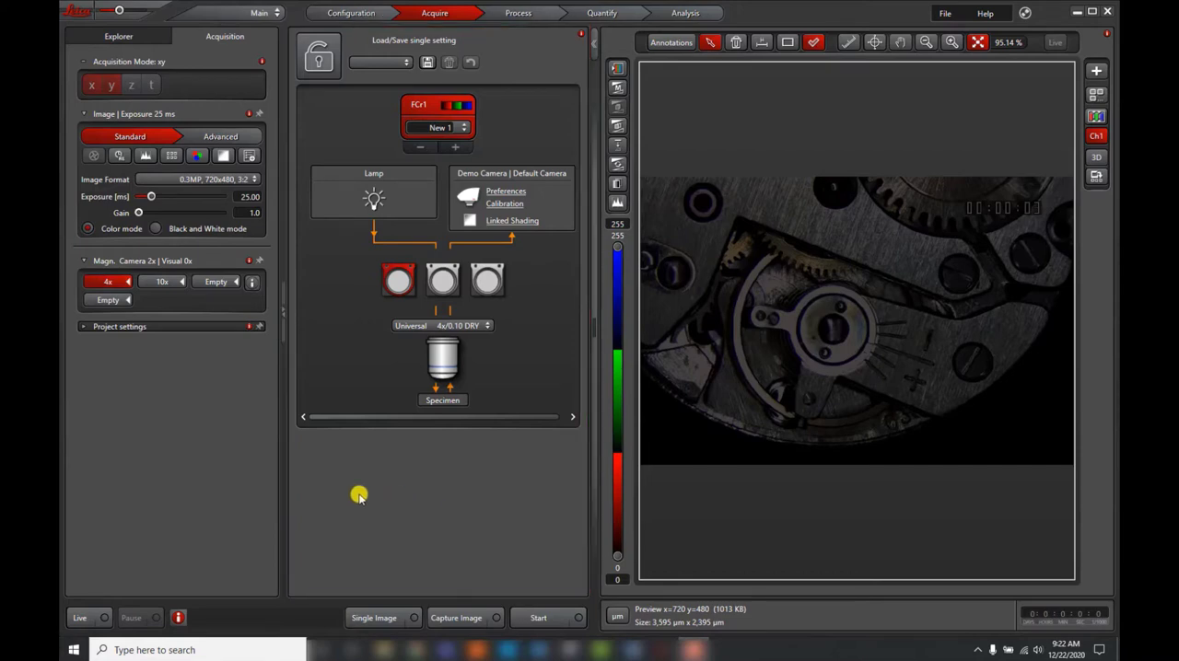
Step: Start the live camera preview of the specimen and stop it again
click(93, 619)
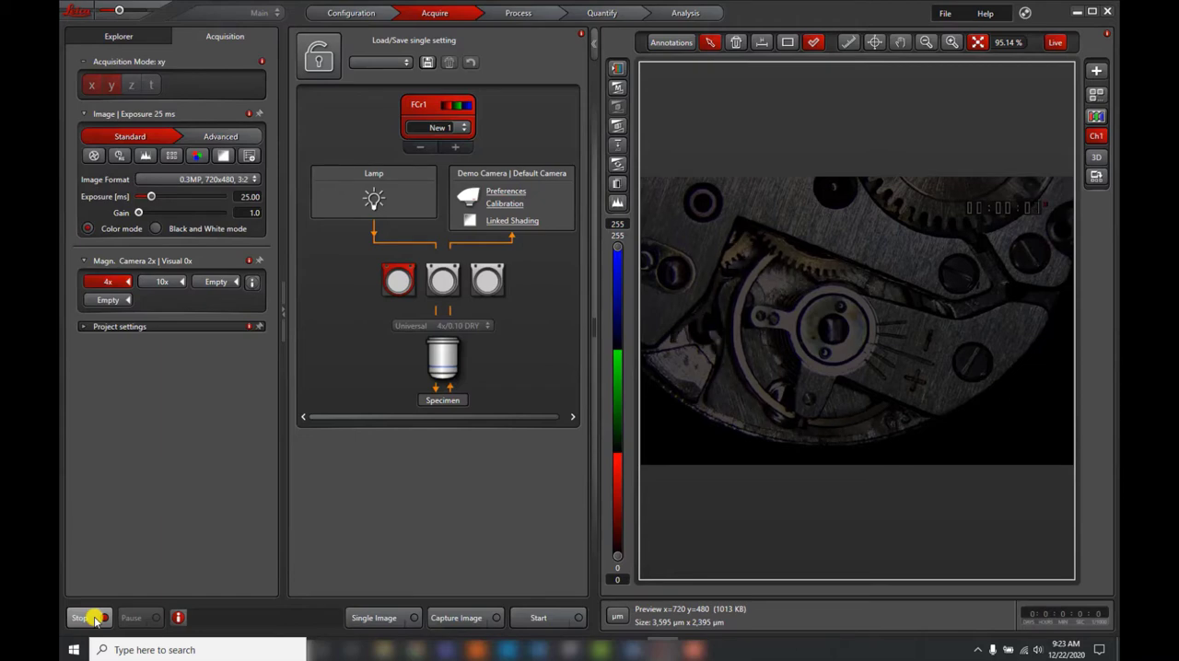
click(92, 618)
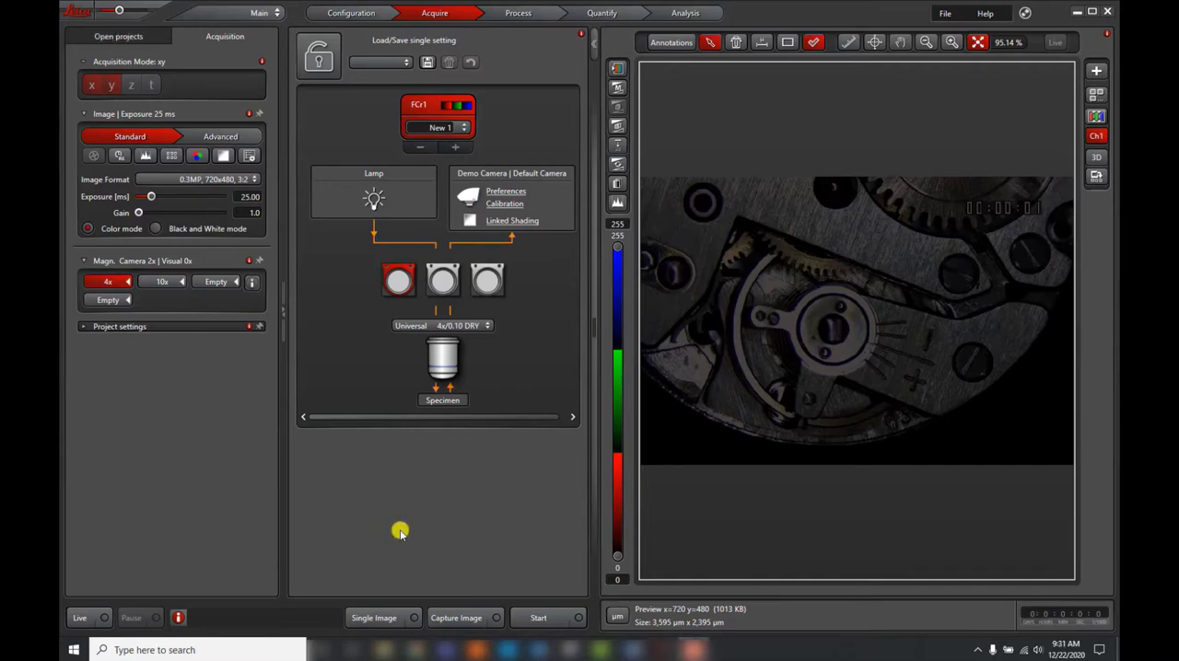
Step: In the user configuration, activate easy operation mode with its viewer and automatic live image, and make data handling work in Folders
click(389, 16)
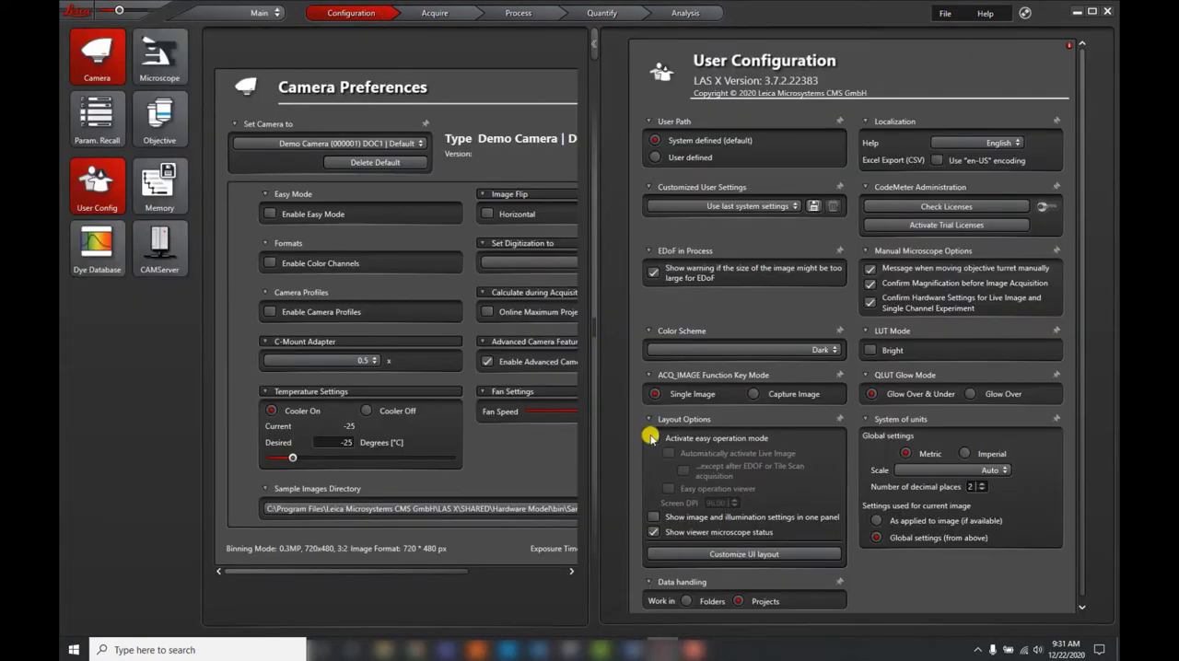
click(652, 439)
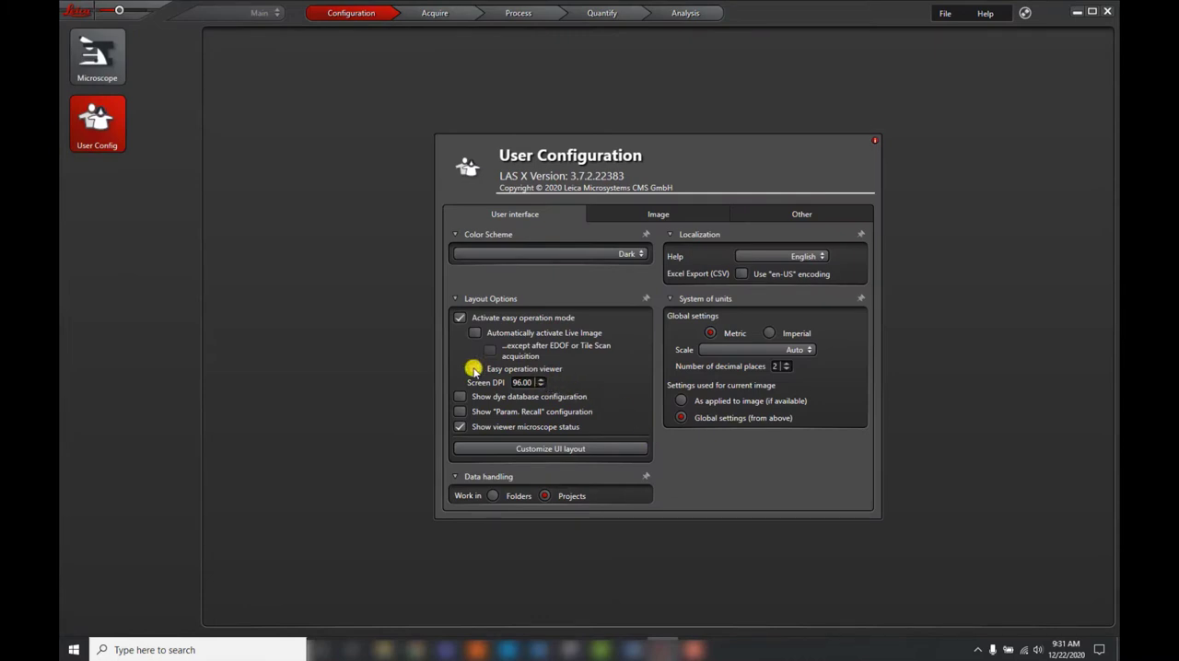
click(473, 370)
click(475, 333)
click(493, 497)
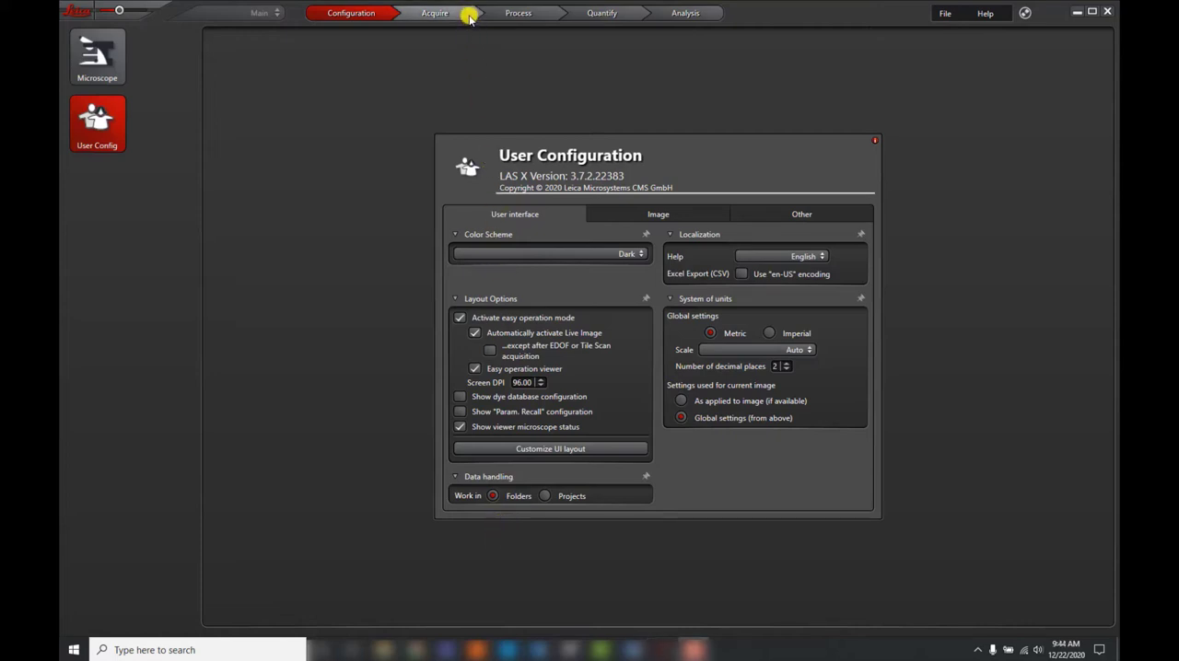
Step: Go to image acquisition, view the image exposure settings and close them again
click(469, 17)
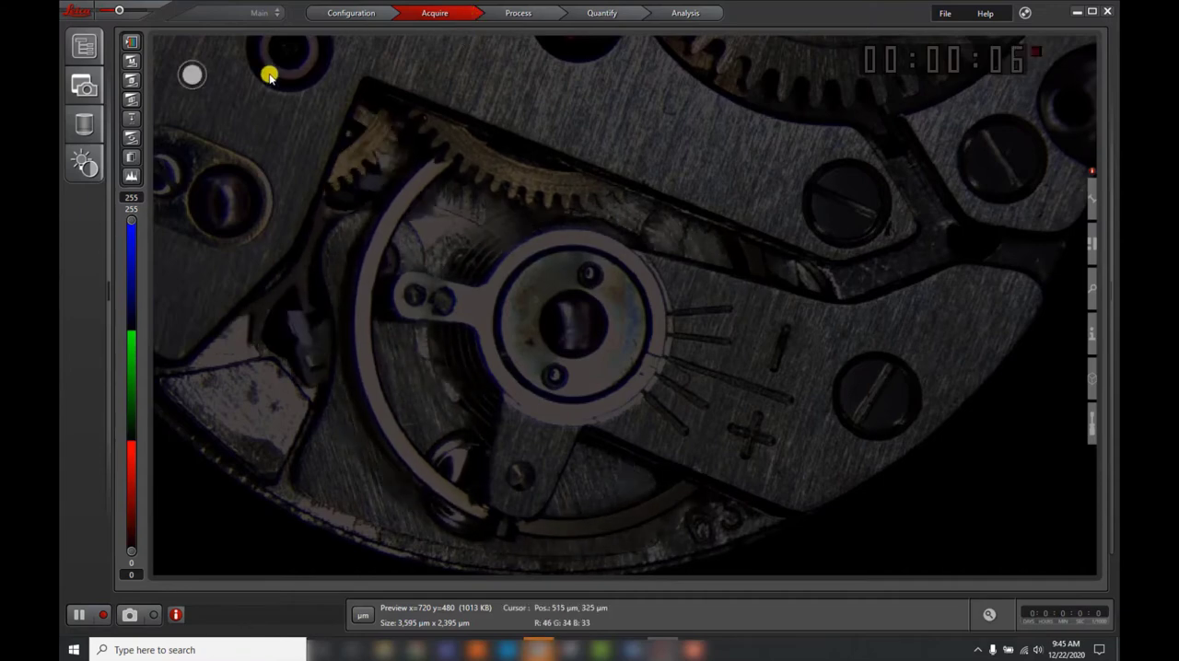
click(102, 74)
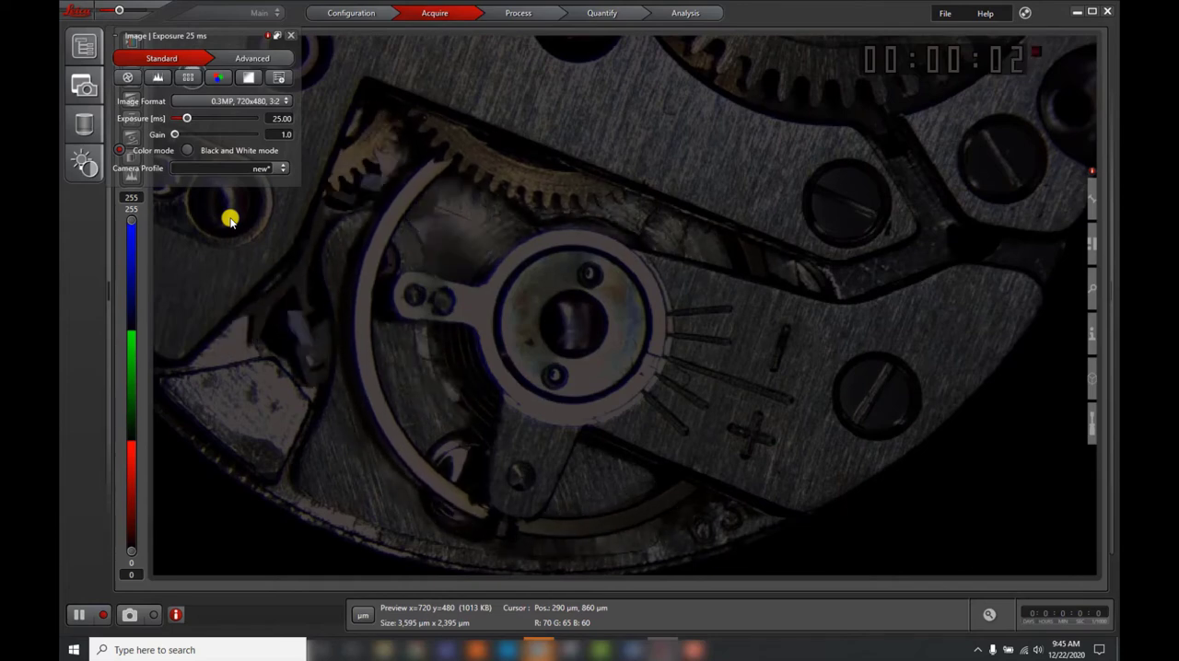
click(290, 35)
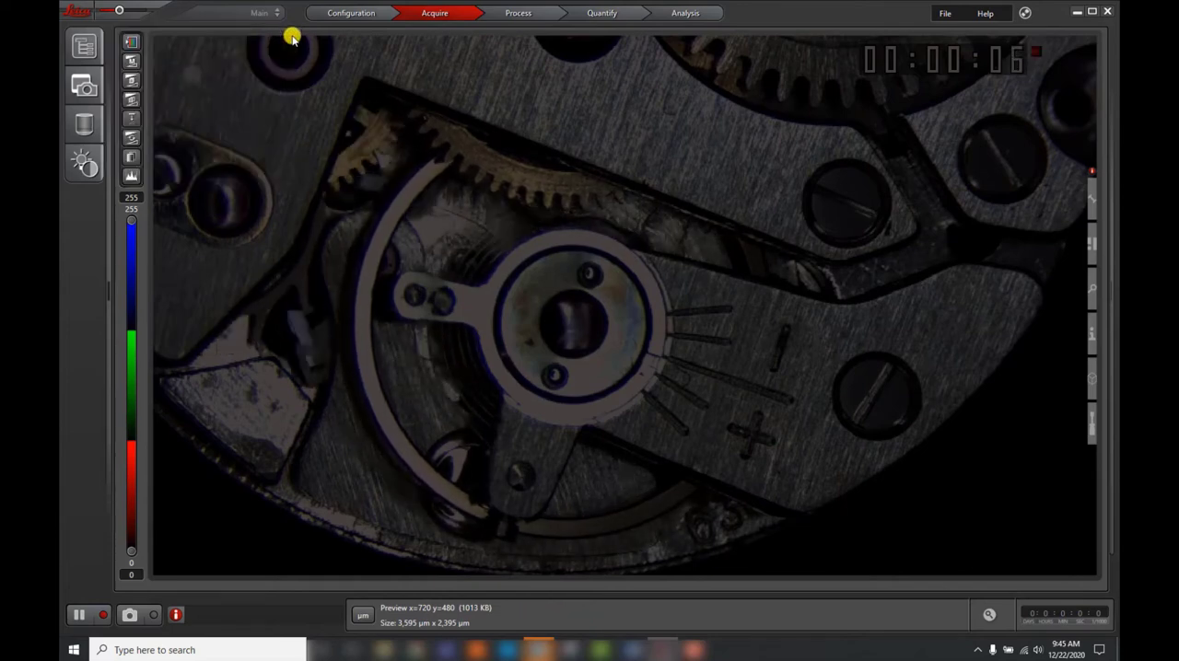
Step: Stack the image and magnification settings panels in a widened area beside the viewer, and slightly reduce the interface scale
drag(107, 287, 277, 303)
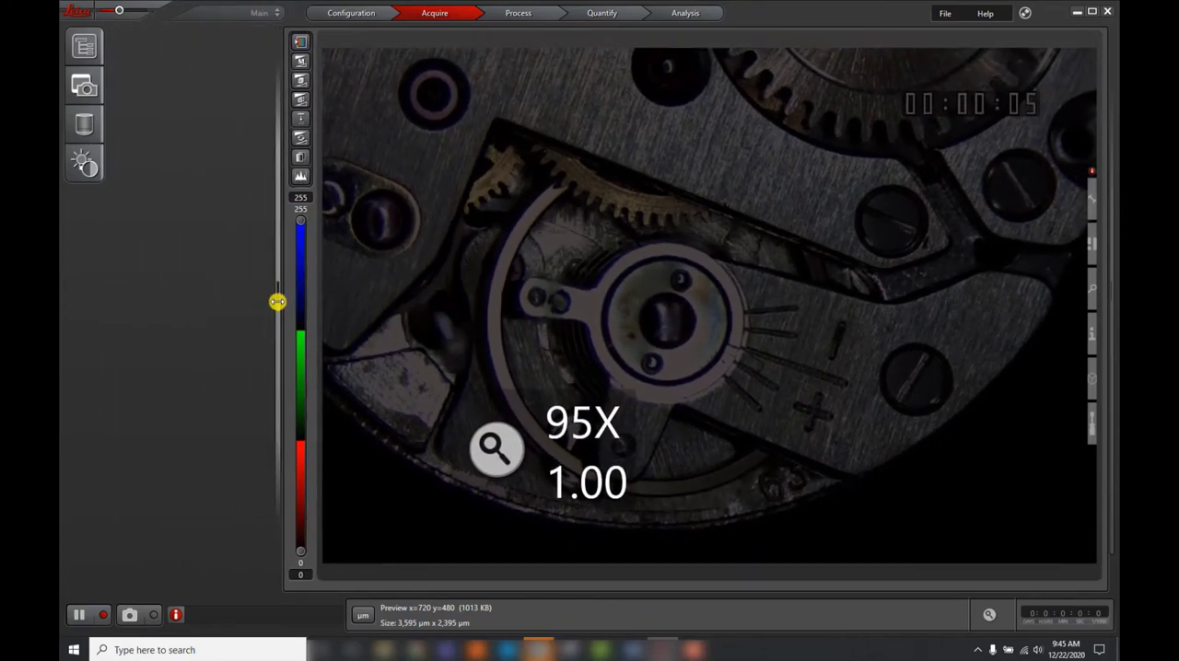
click(85, 85)
click(83, 129)
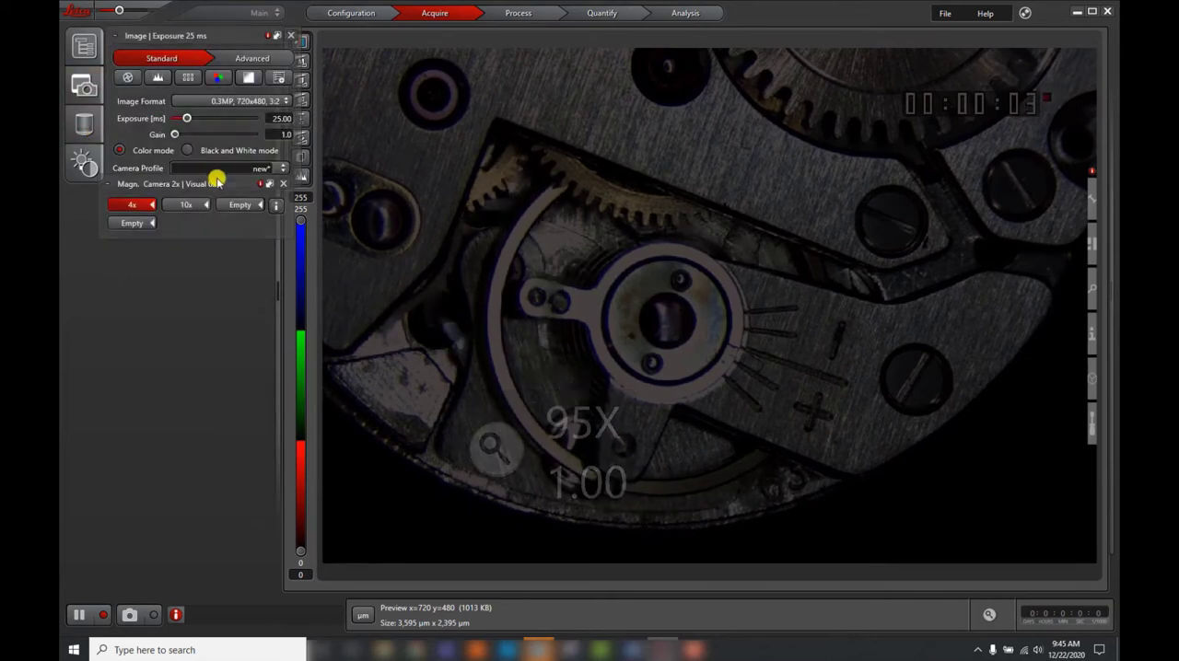
mouse_move(218, 196)
mouse_down()
mouse_move(214, 205)
mouse_move(226, 198)
mouse_up()
drag(281, 293, 285, 289)
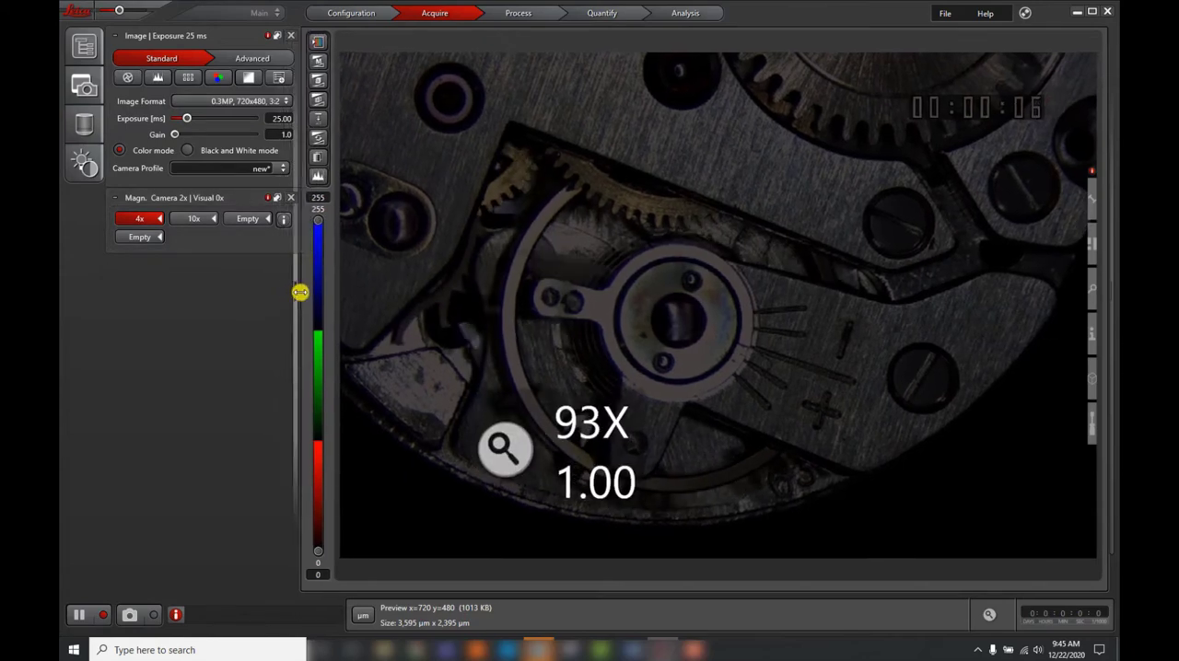
drag(303, 289, 304, 289)
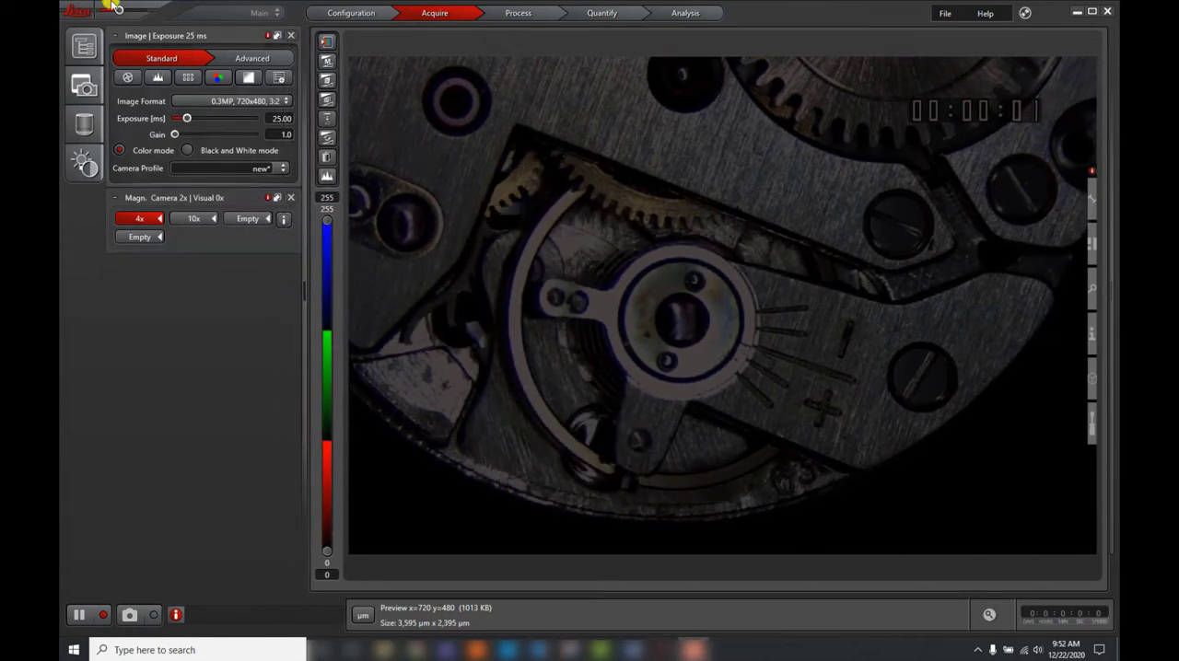
drag(119, 9, 111, 9)
drag(282, 292, 289, 292)
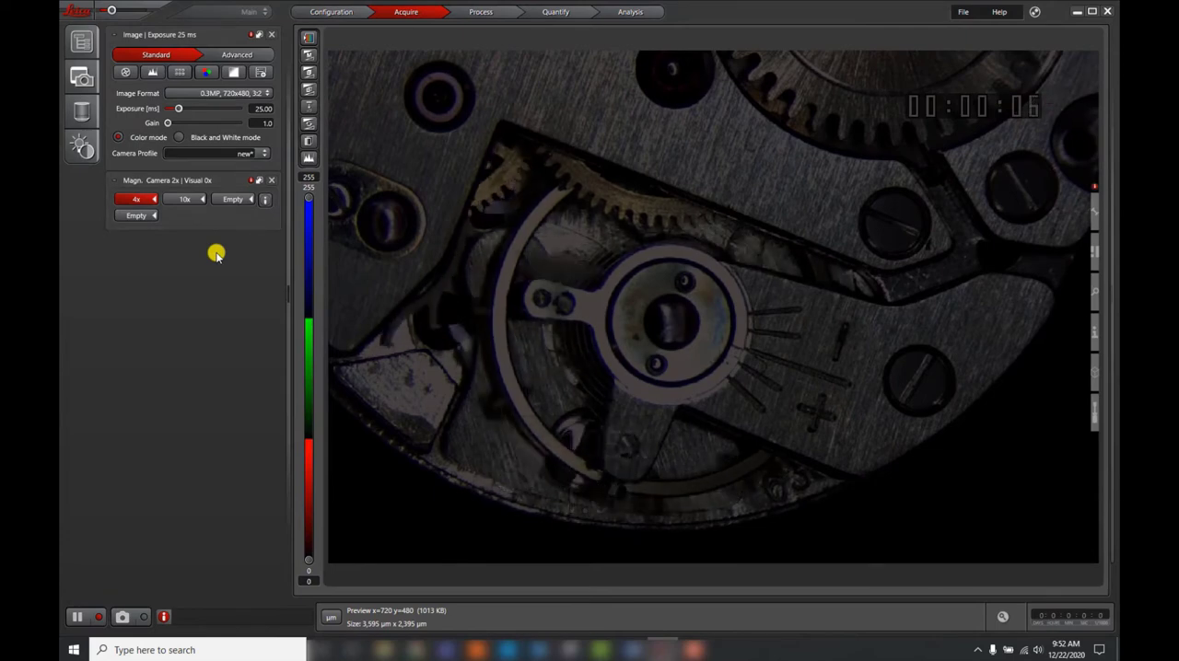
Step: Show the Explorer panel and place it in space freed on the opposite side of the viewer from the image settings
click(85, 42)
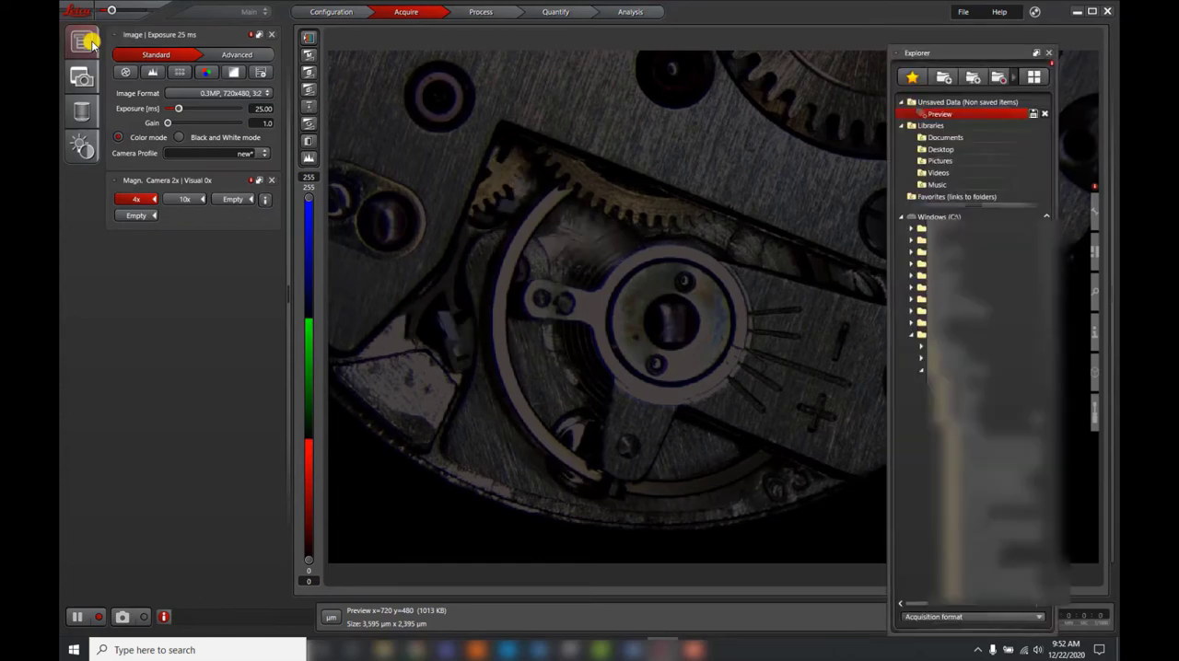
drag(1007, 48, 165, 266)
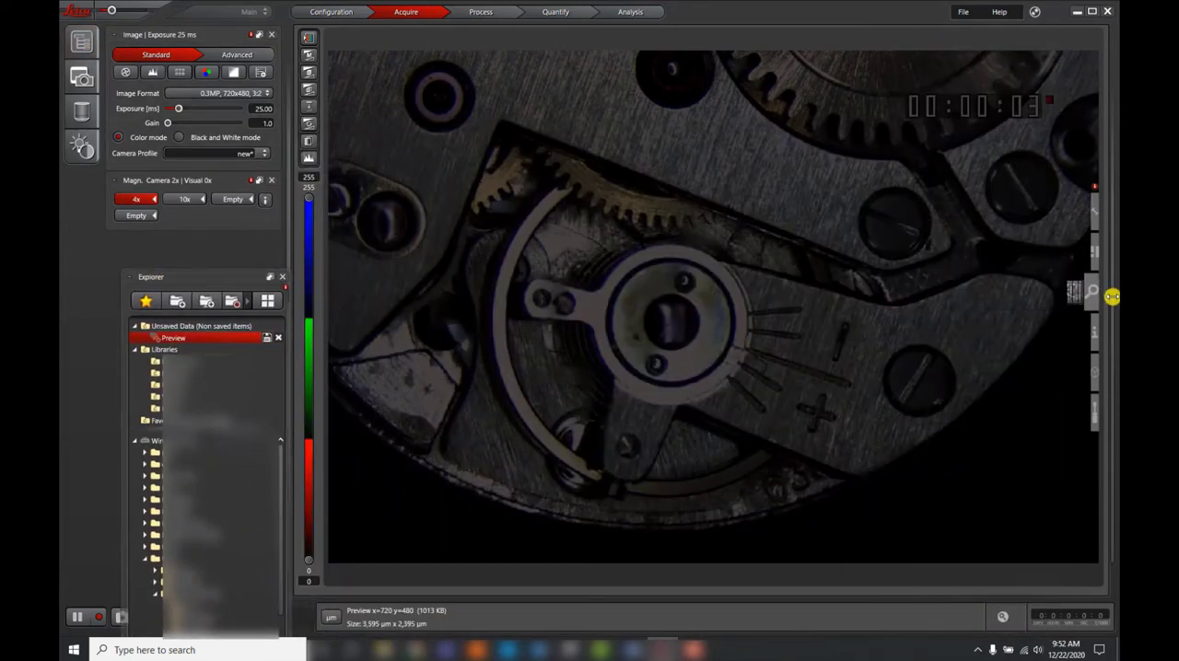
drag(1100, 293, 940, 279)
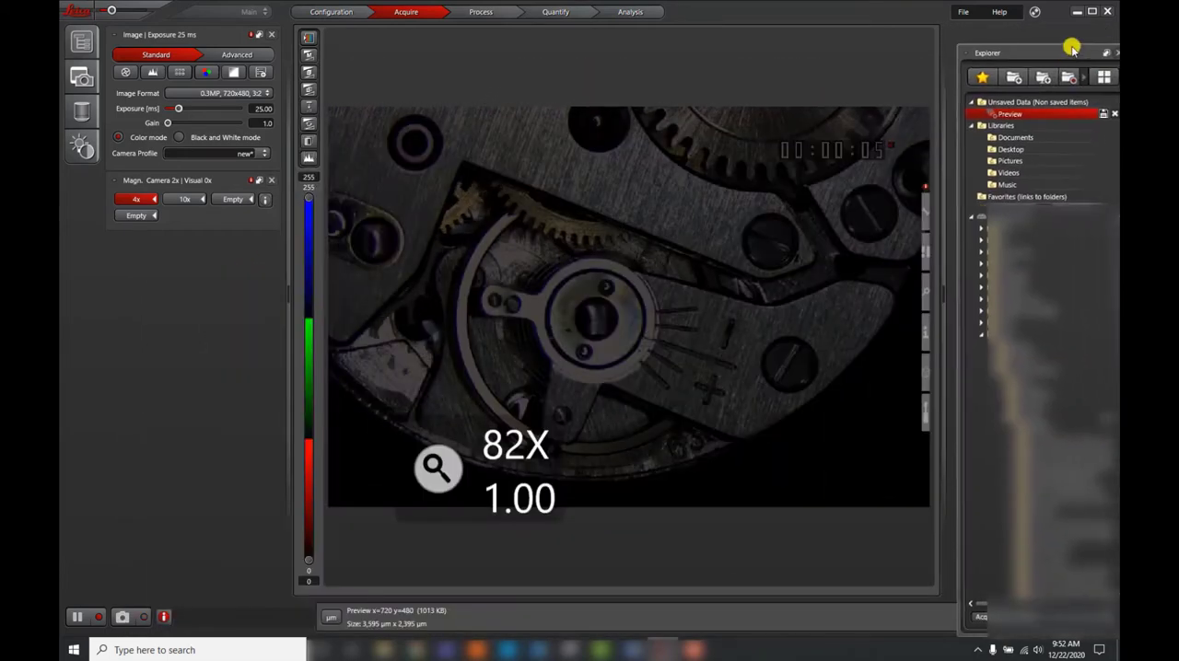
drag(1068, 46, 1066, 37)
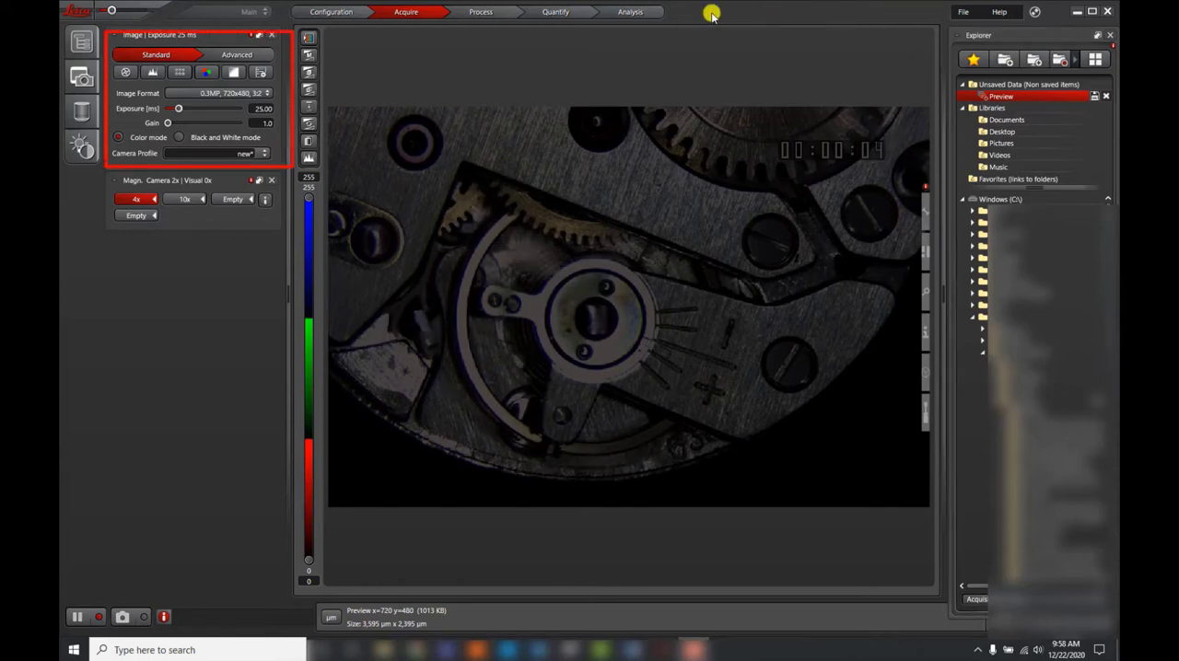
Step: Set the exposure to 30.62 ms and switch to the 10x objective, acknowledging the manual turret change
drag(177, 109, 177, 109)
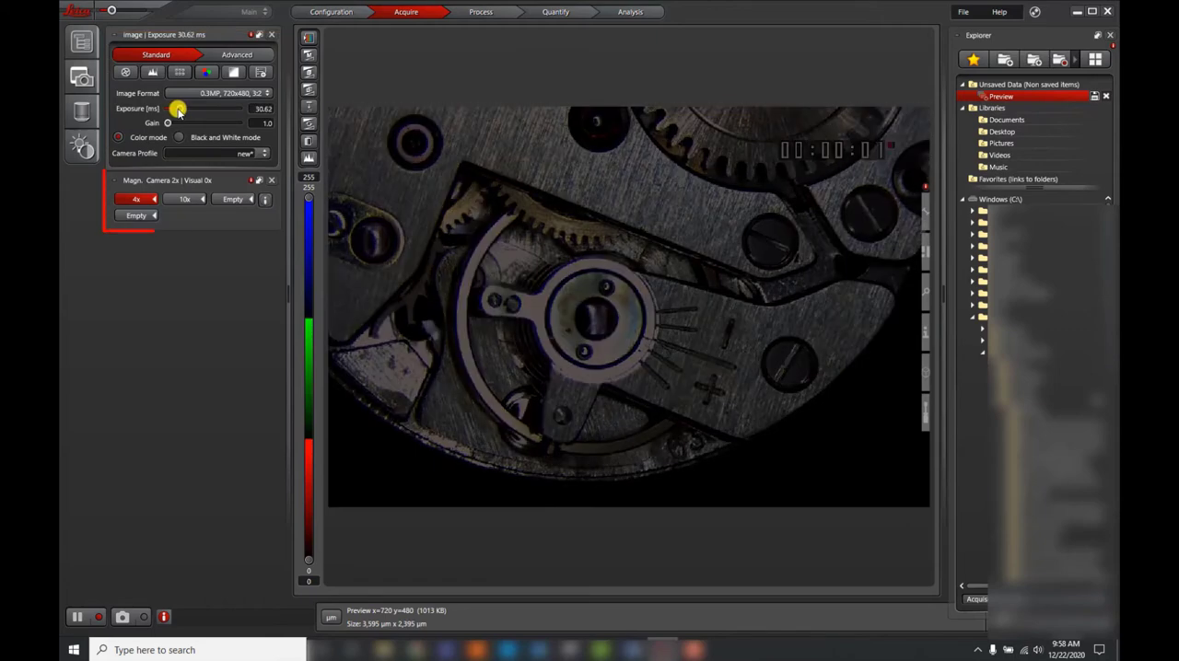
click(187, 199)
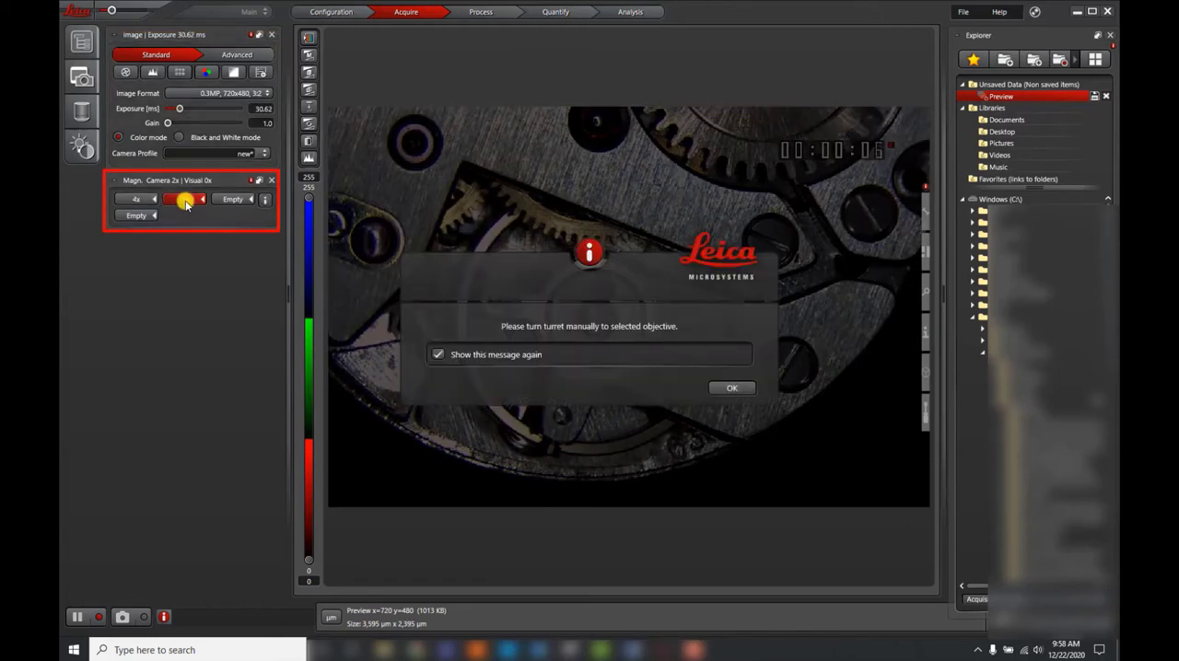
click(731, 388)
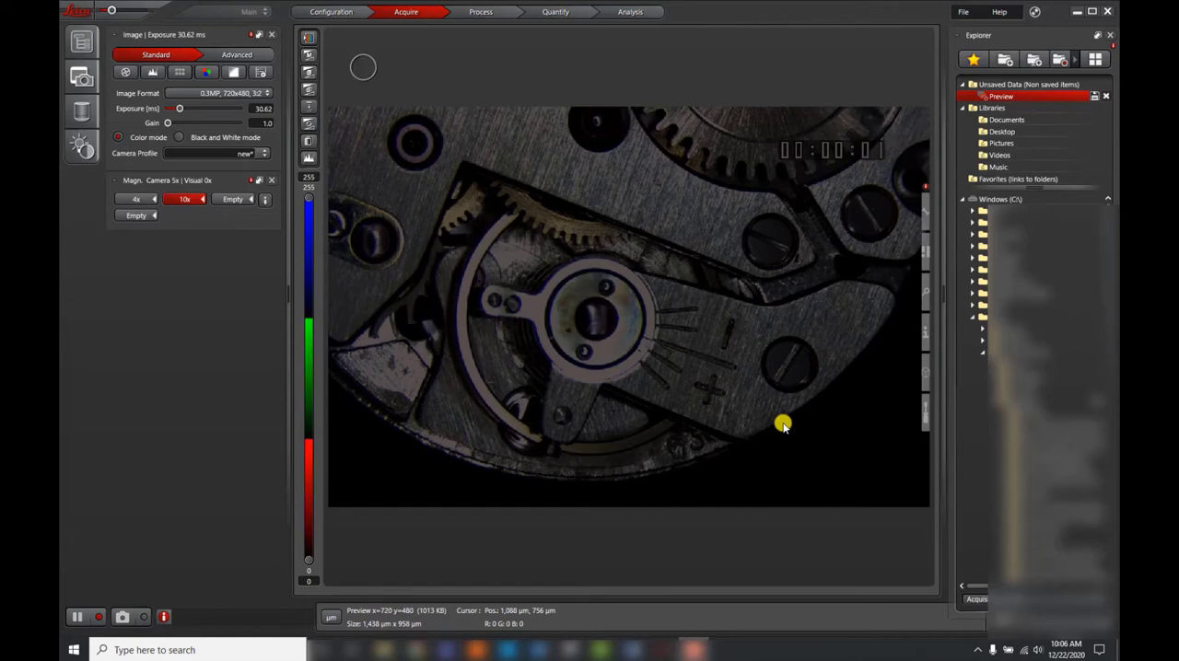
Step: Try out manual and automatic exposure on the live image, bringing the exposure to 44.03 ms
drag(189, 116, 187, 112)
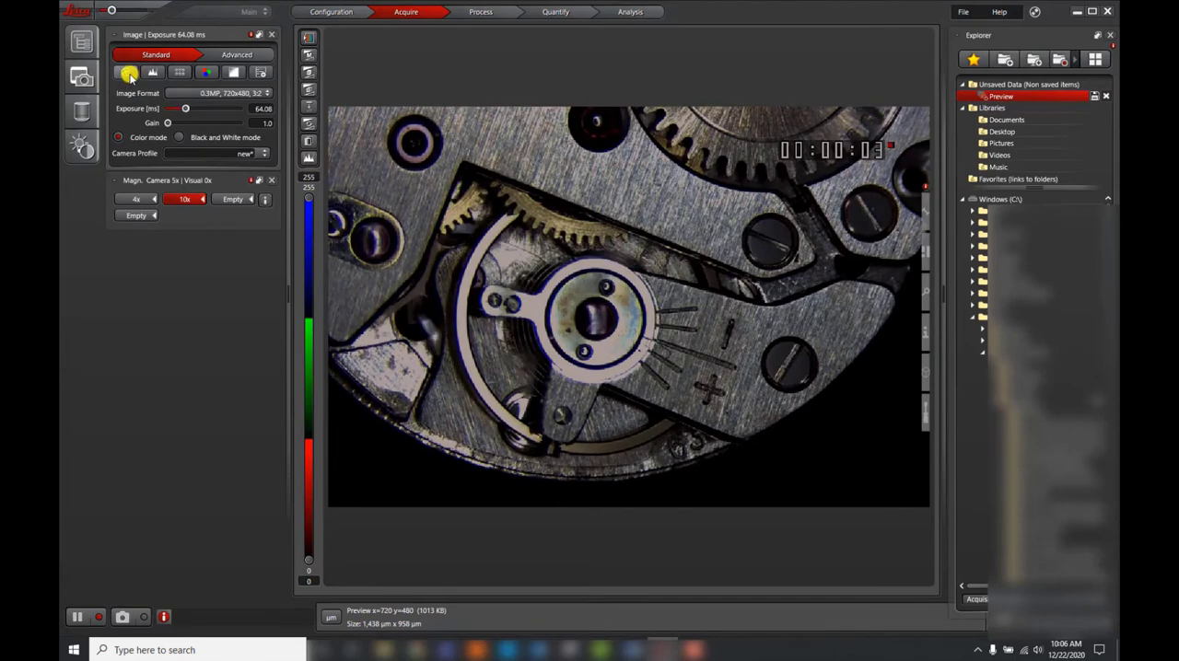
click(126, 73)
click(126, 73)
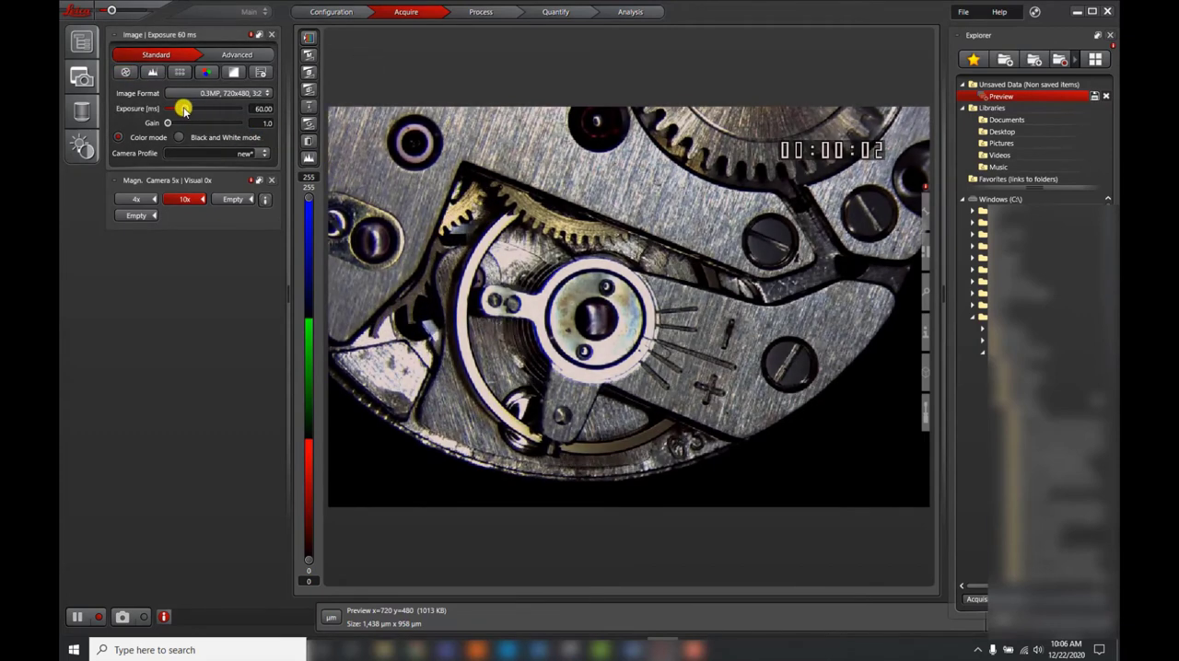
drag(184, 108, 181, 108)
Step: White-balance the live image from a small region of the metal plate above the gear, and set the exposure to 55.67 ms
drag(549, 152, 586, 192)
right_click(597, 195)
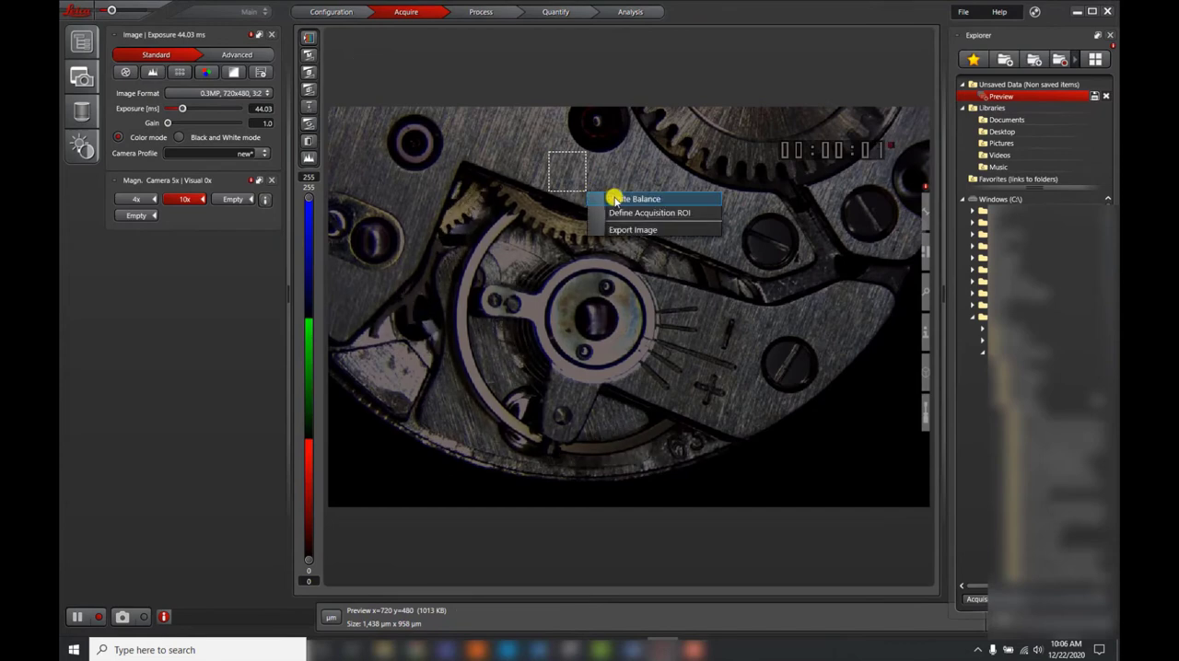
click(614, 199)
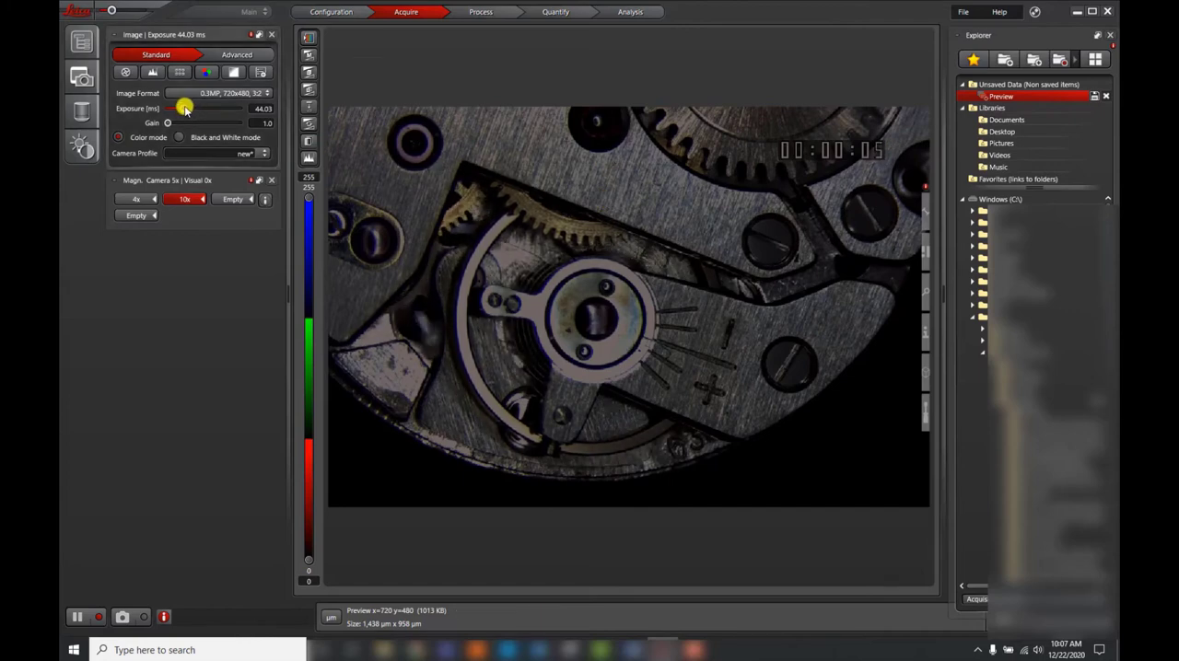
drag(183, 109, 186, 108)
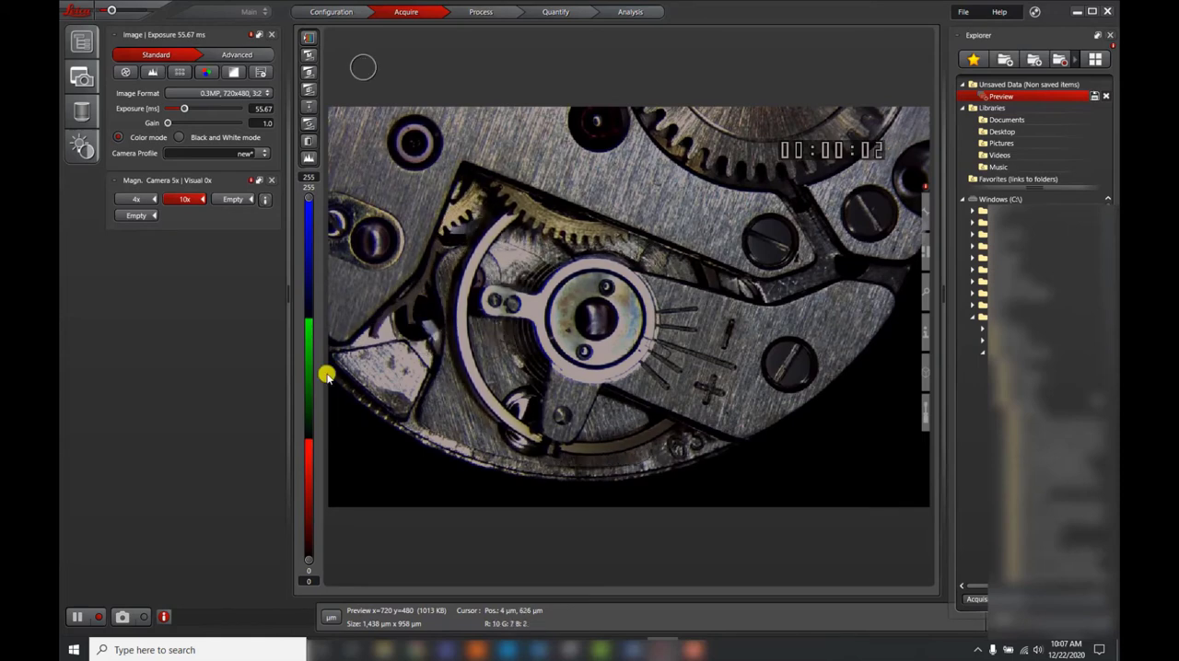
Step: Capture an image with the 10x magnification confirmed, and save it under the proposed file name
click(140, 618)
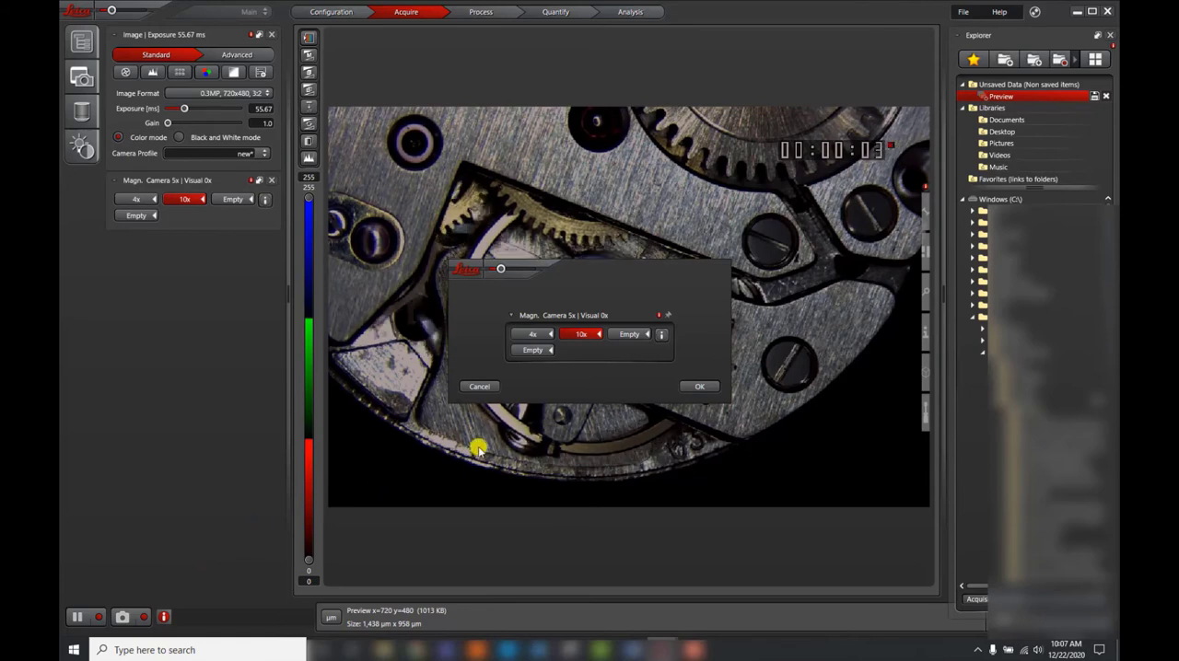
click(706, 387)
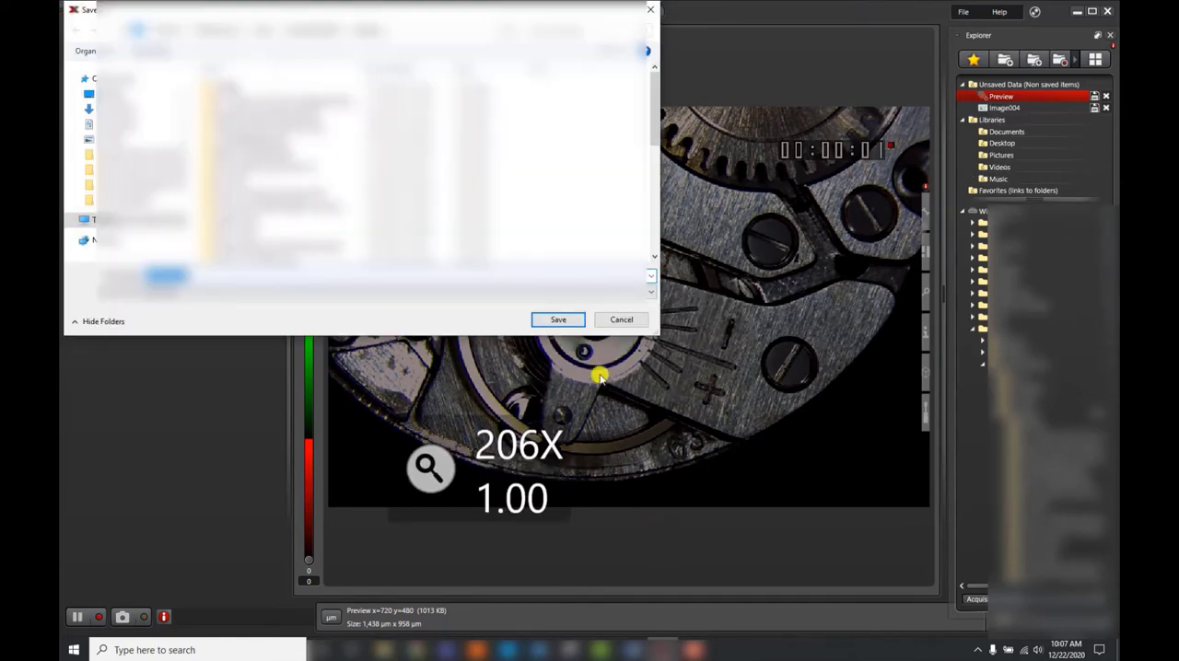
click(564, 320)
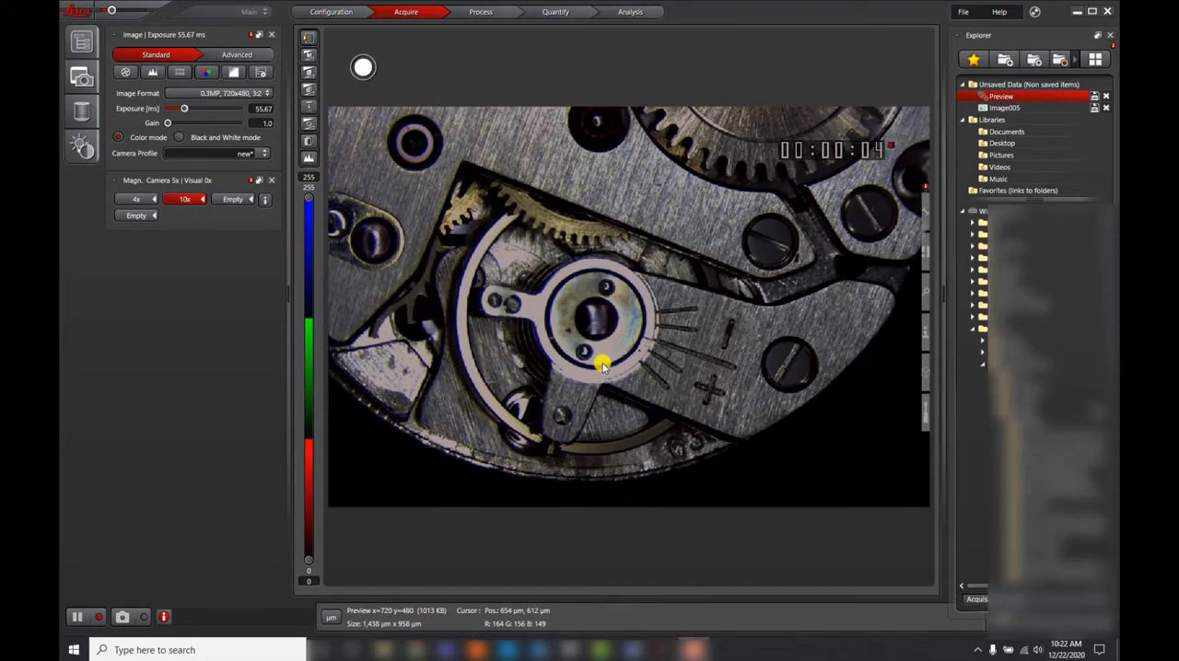
Step: Leave easy operation mode to disable Confirm Magnification before Image Acquisition, and reactivate easy operation mode
click(358, 14)
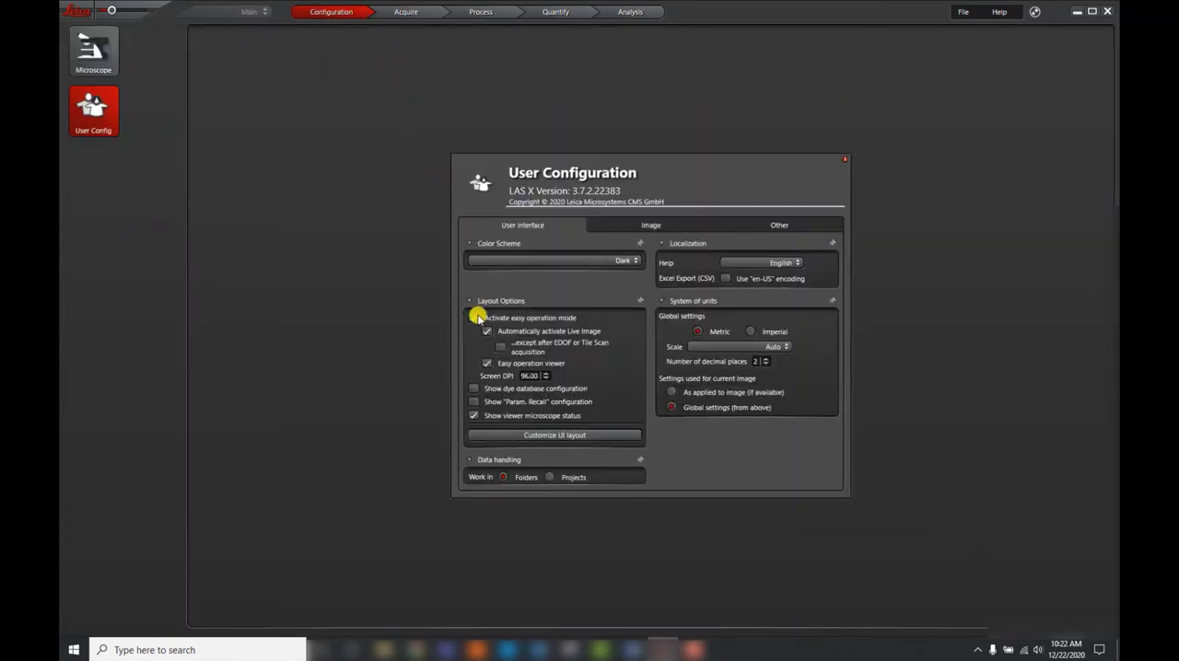
click(474, 318)
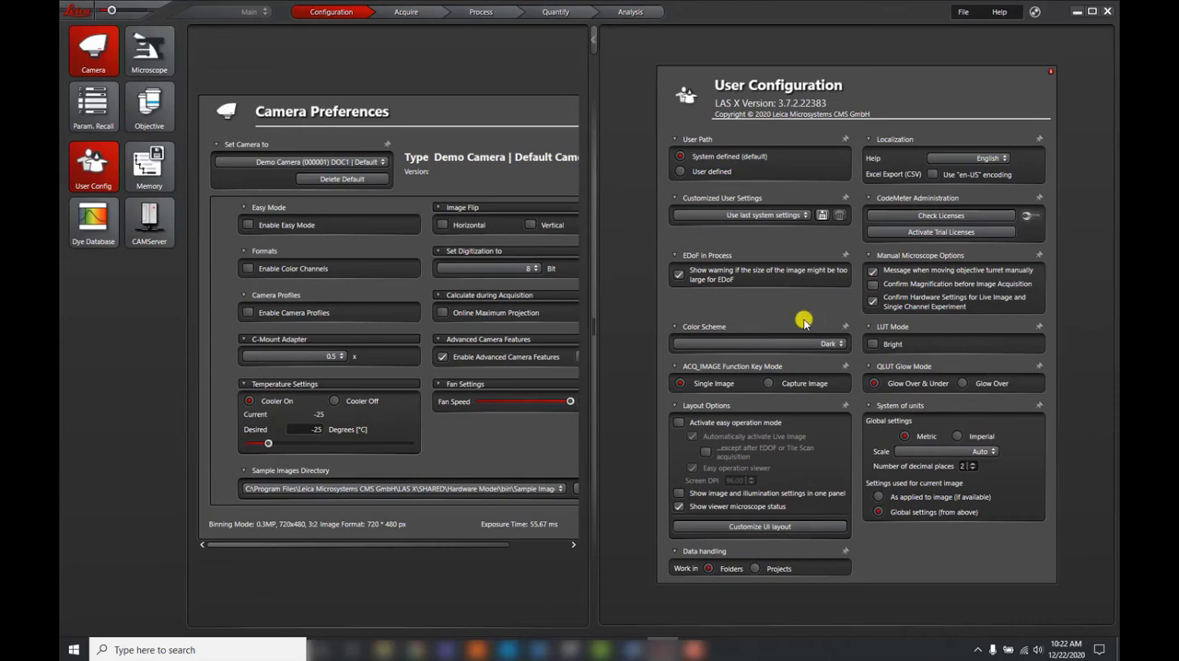
click(681, 421)
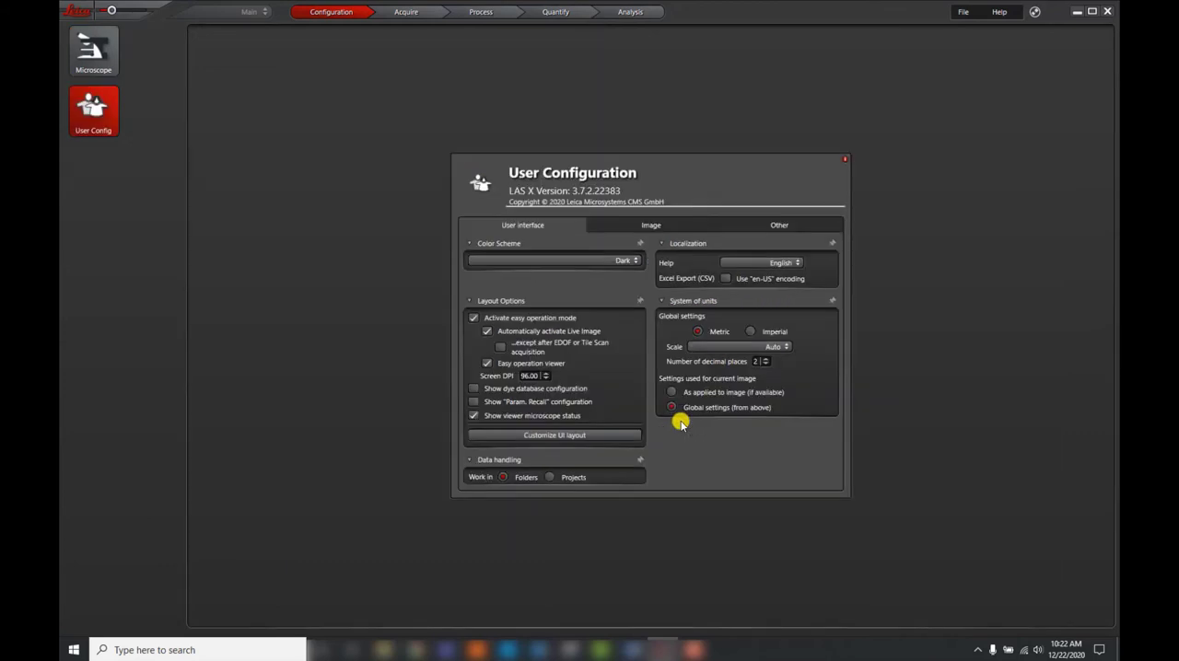
Step: Set Leica Images Folder as the automatic save location in the Explorer and capture an image into it
click(435, 19)
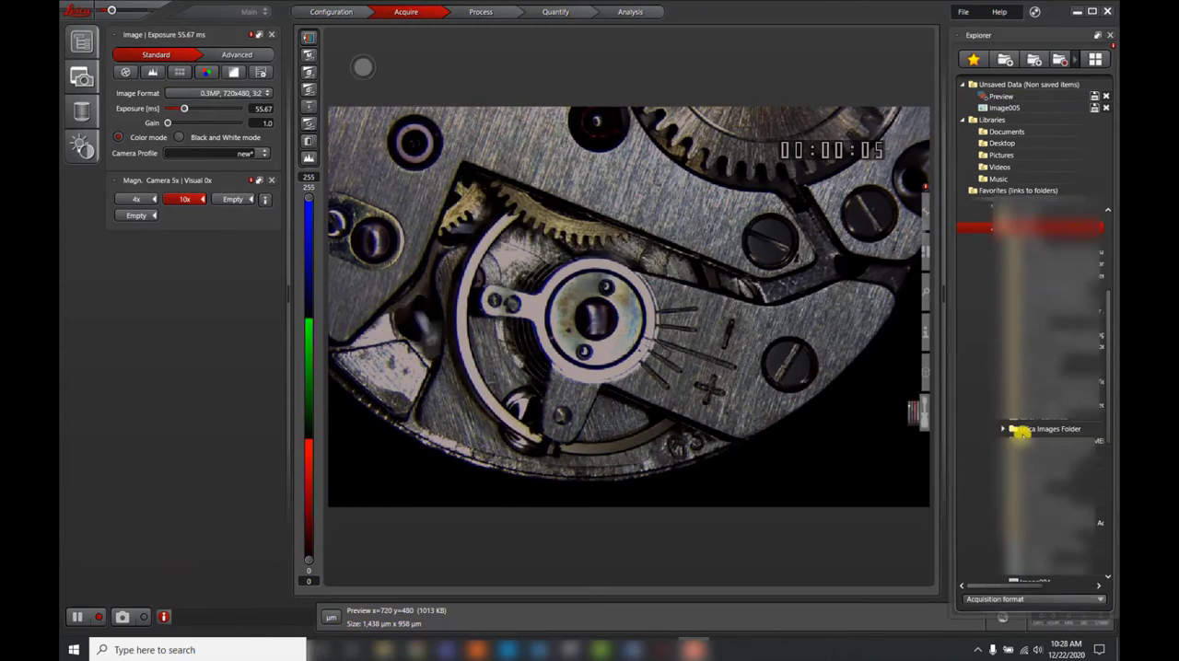
click(1091, 429)
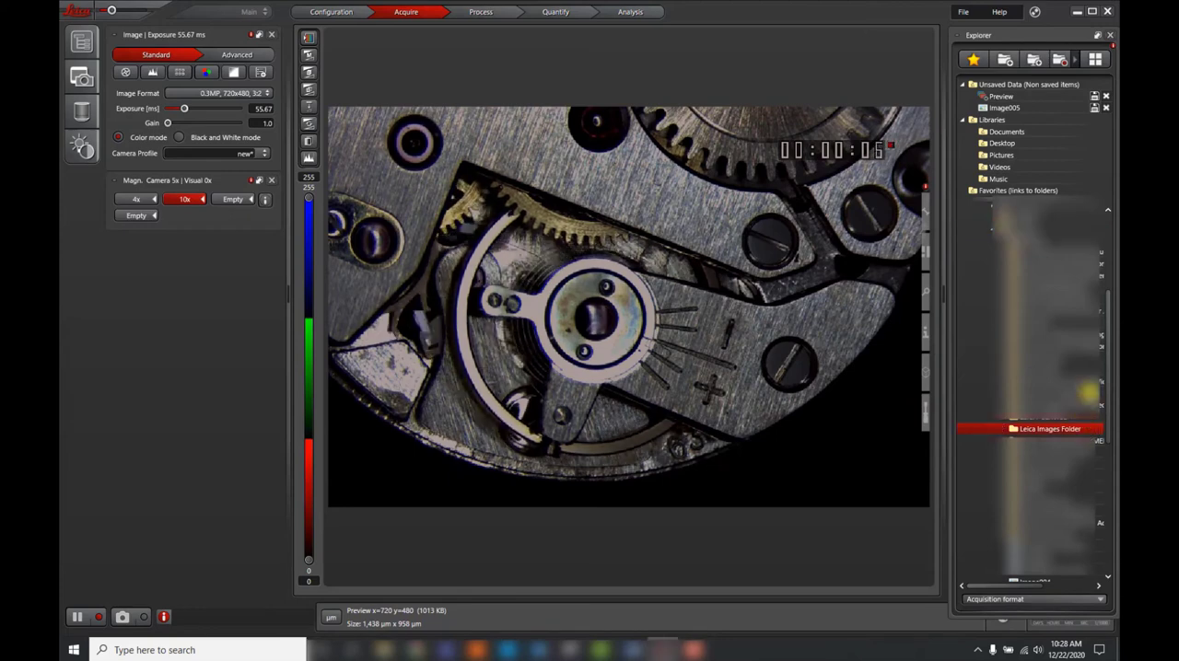
click(1062, 58)
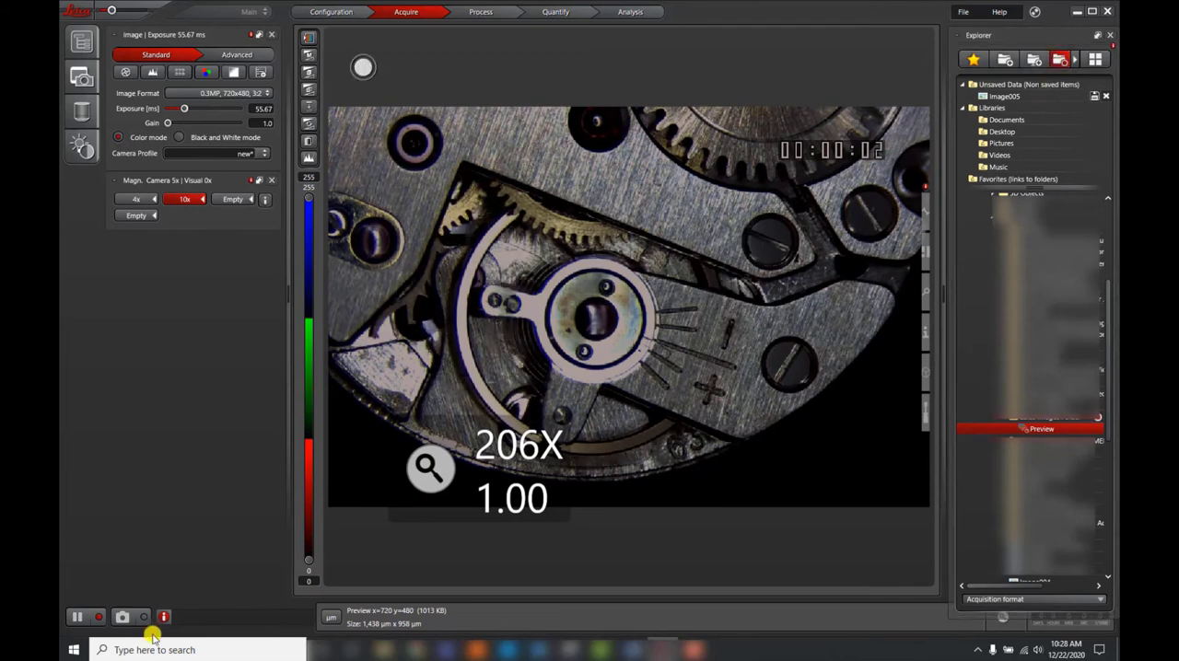
click(139, 619)
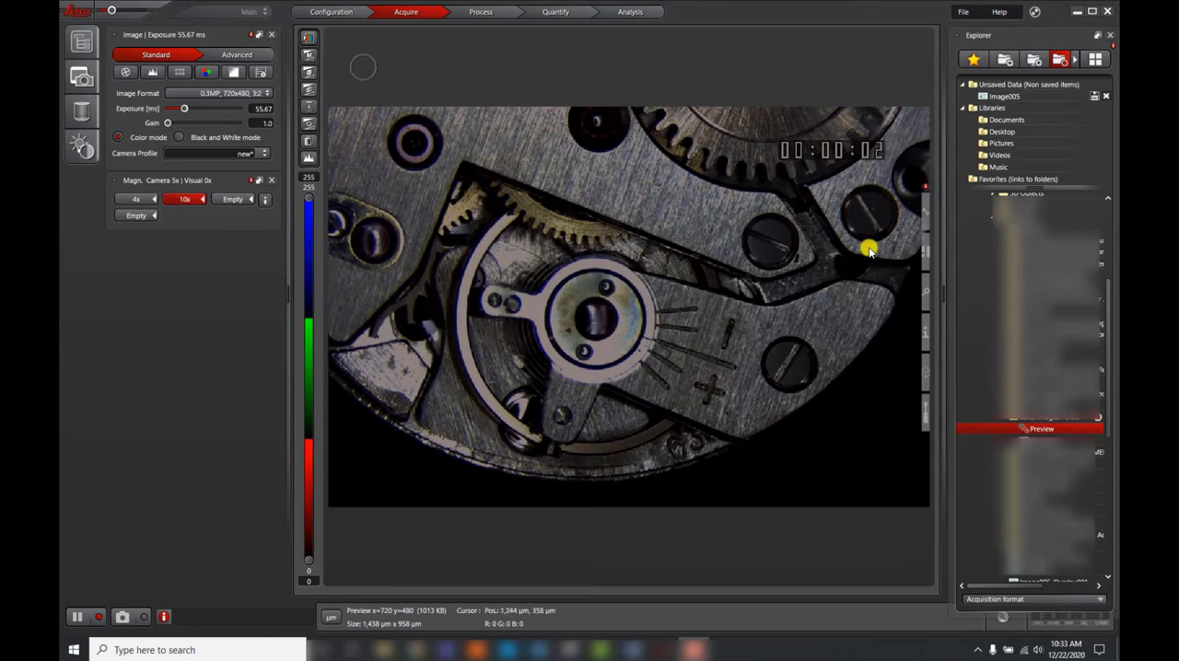
Step: Add a scale bar to the live image and position it in the image's lower-right corner
mouse_move(918, 221)
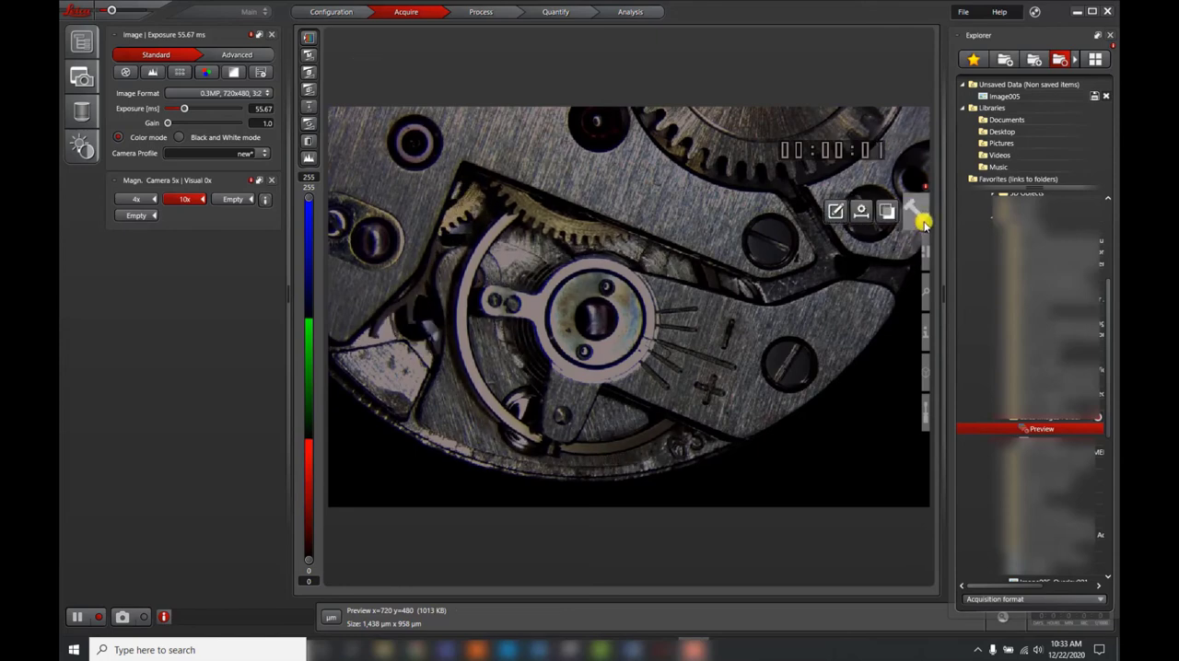
click(861, 214)
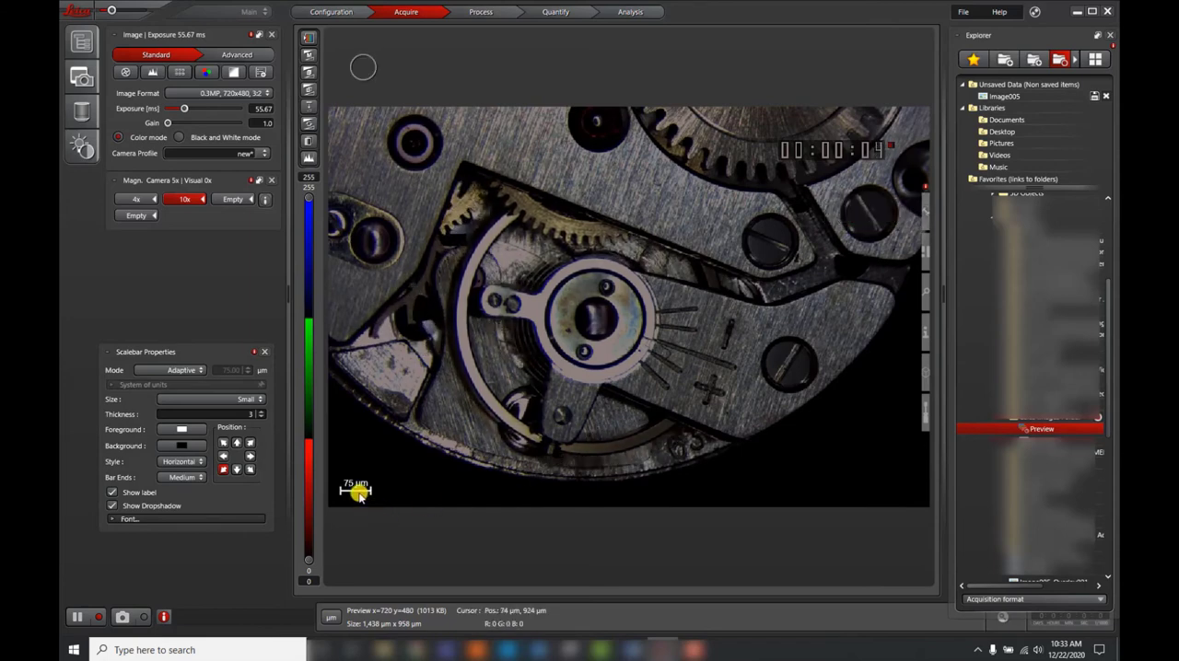
click(250, 471)
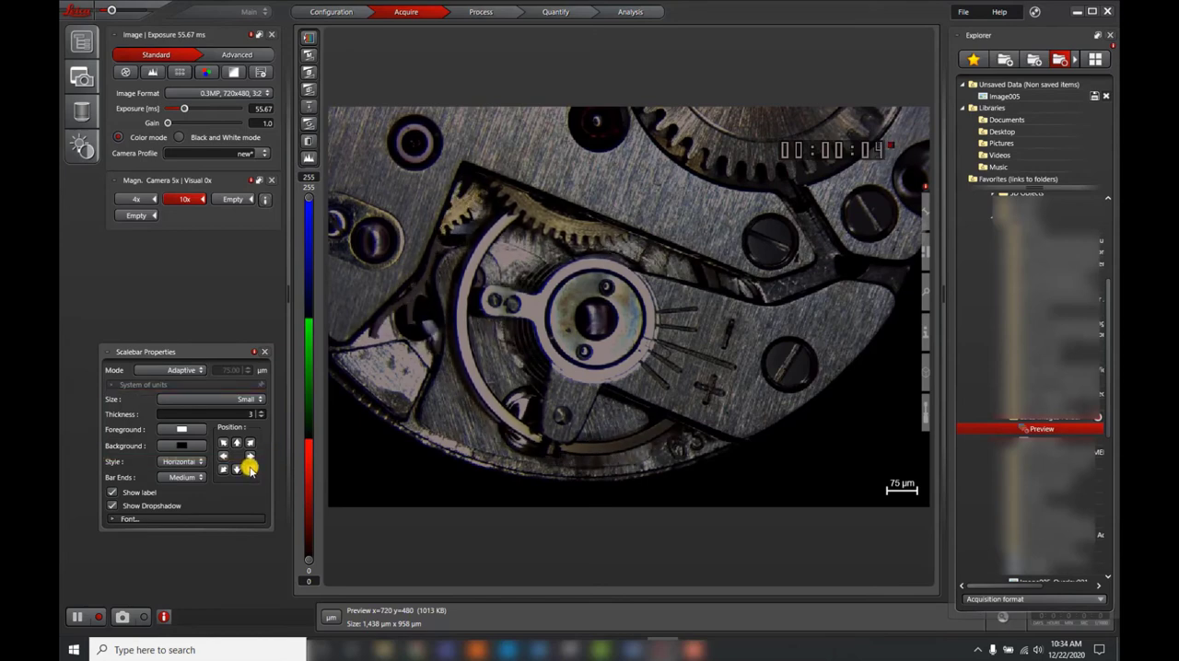
click(250, 470)
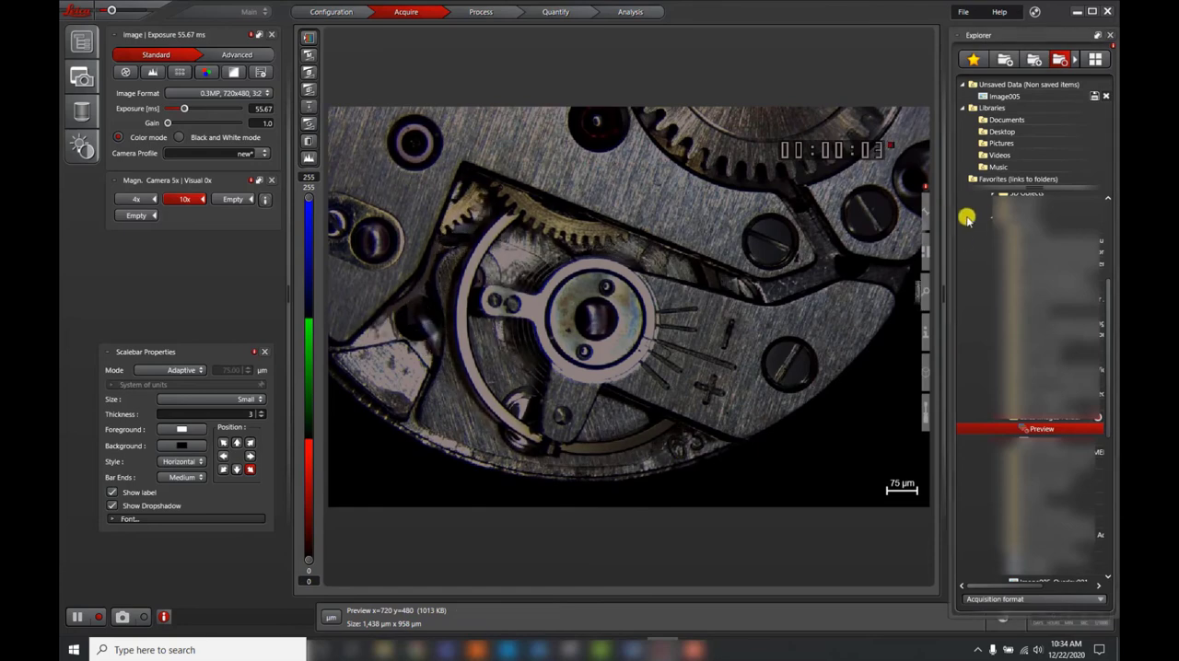
Step: Toggle the scale bar overlay off and back on, and capture an image with overlay burn-in enabled
mouse_move(924, 223)
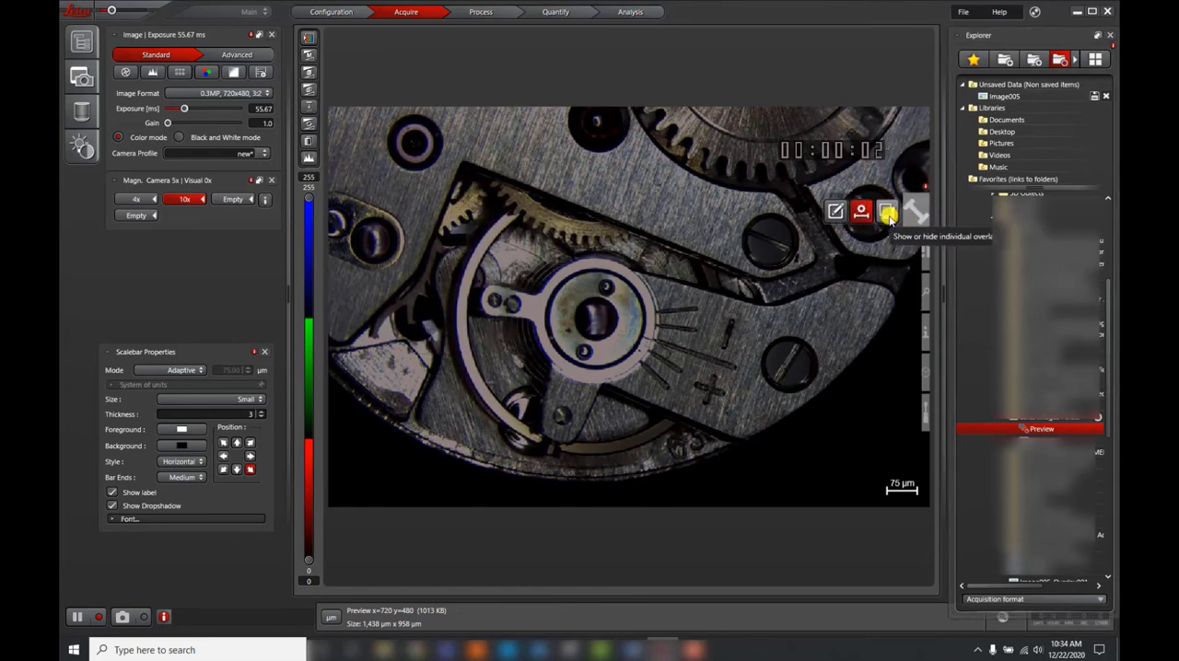
click(887, 213)
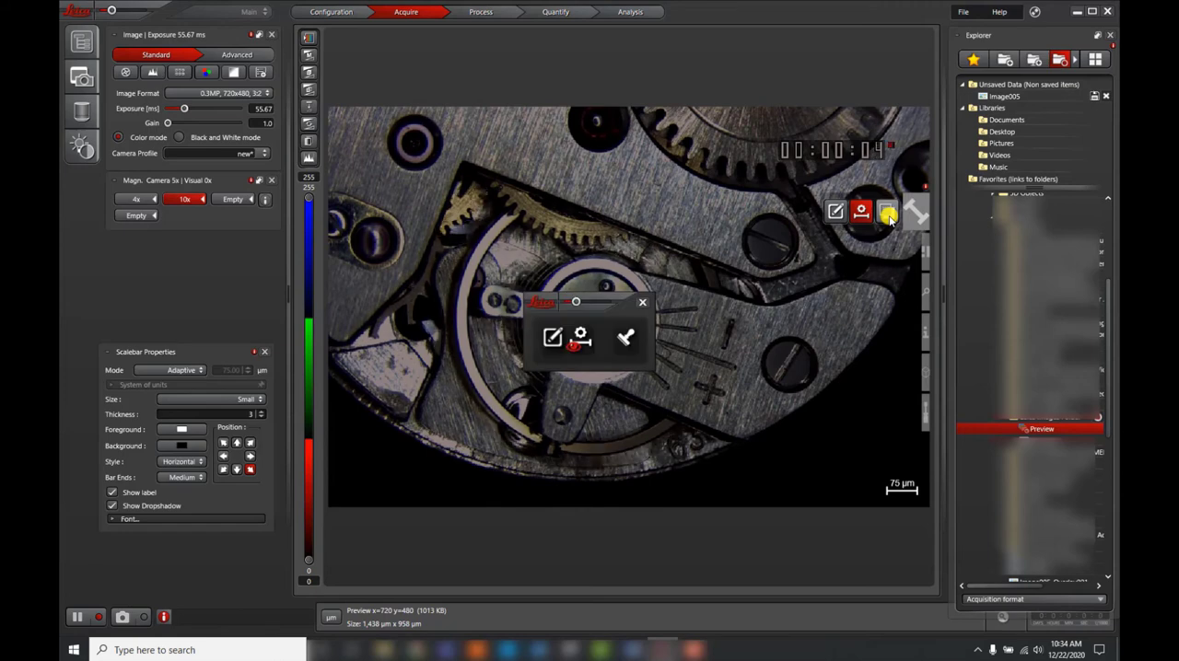
click(584, 341)
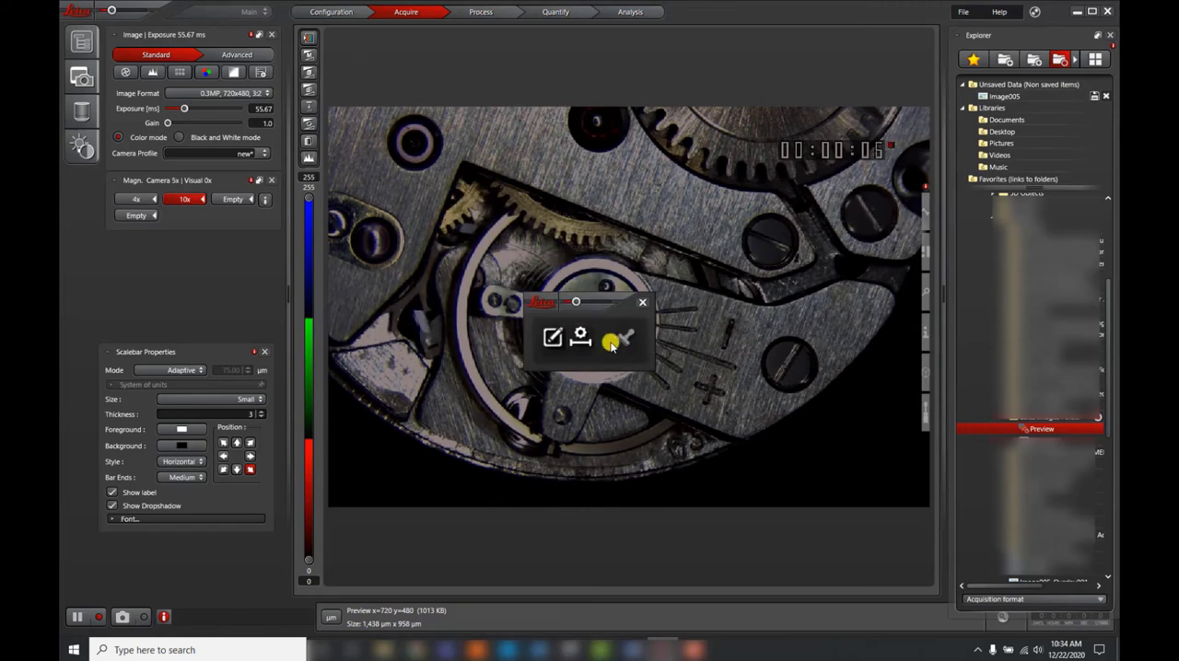
click(582, 339)
click(626, 340)
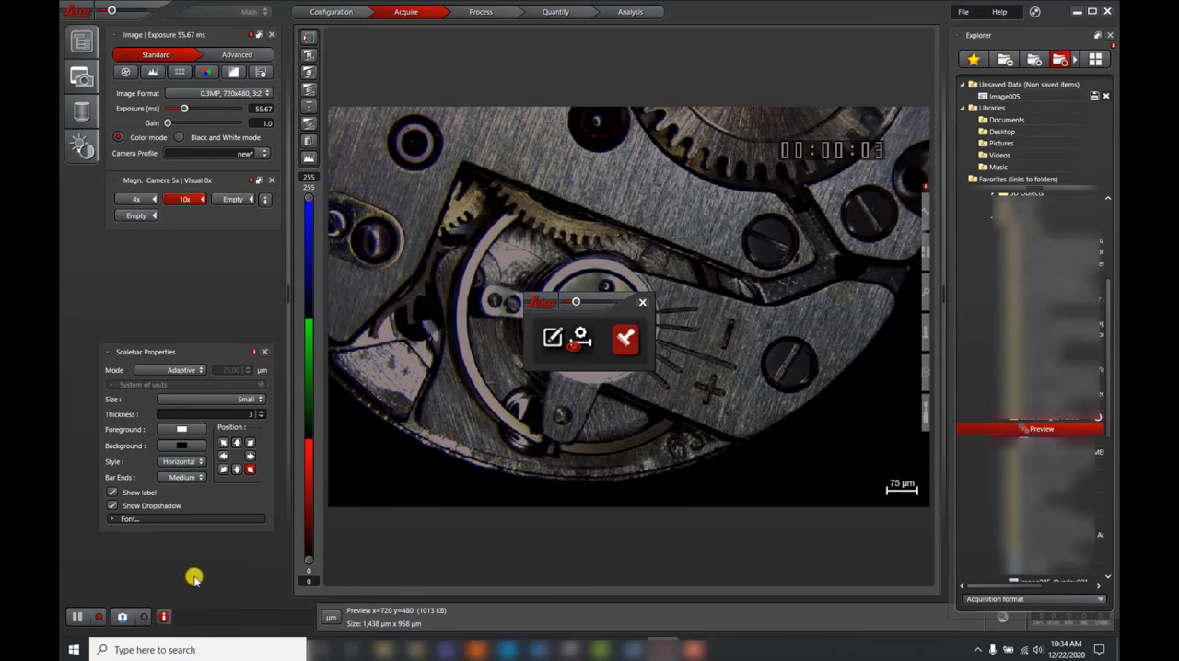
click(142, 616)
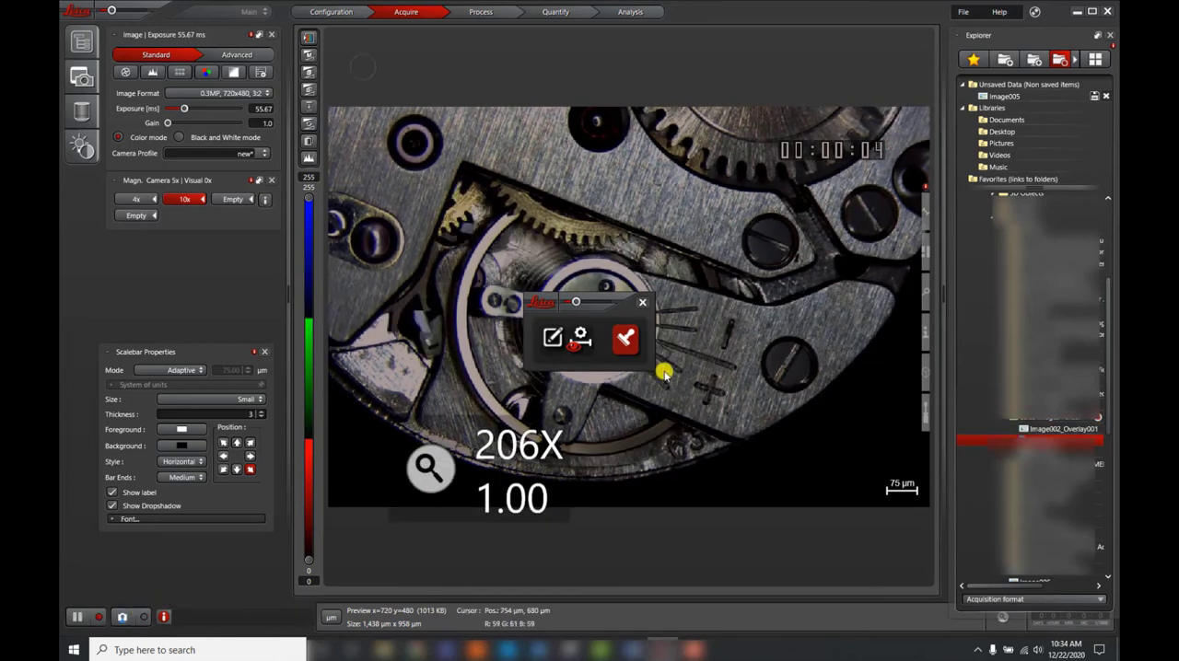
click(642, 304)
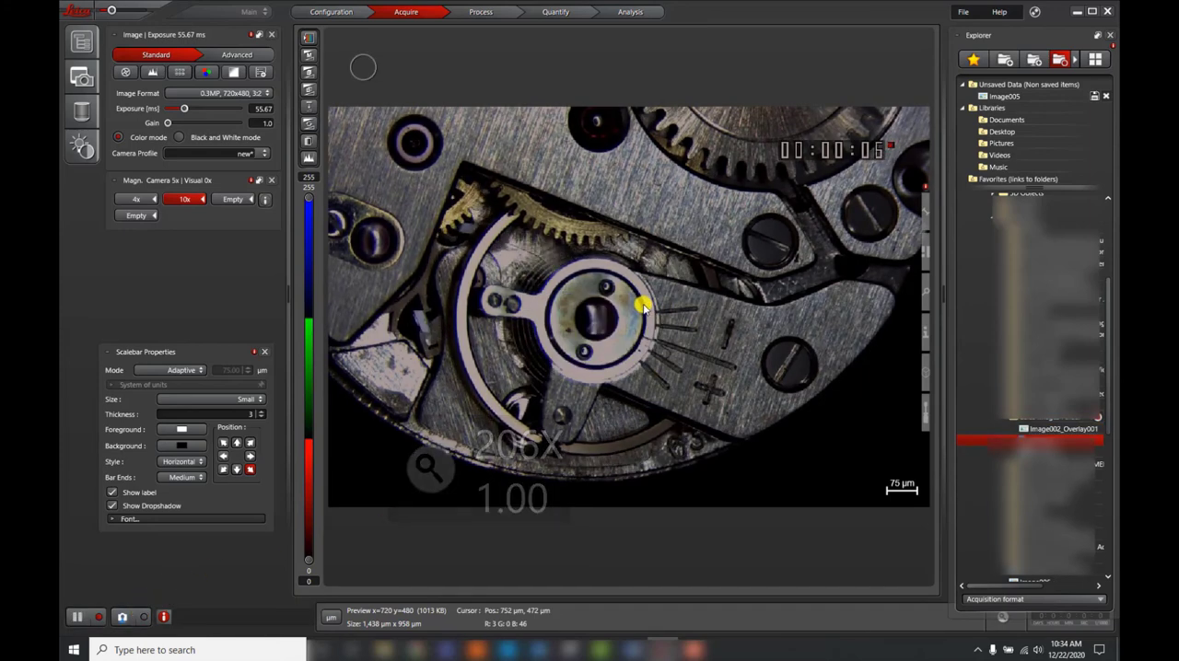
Step: Examine the live image's export options, toggling the scale bar burn-in off and back on
right_click(761, 444)
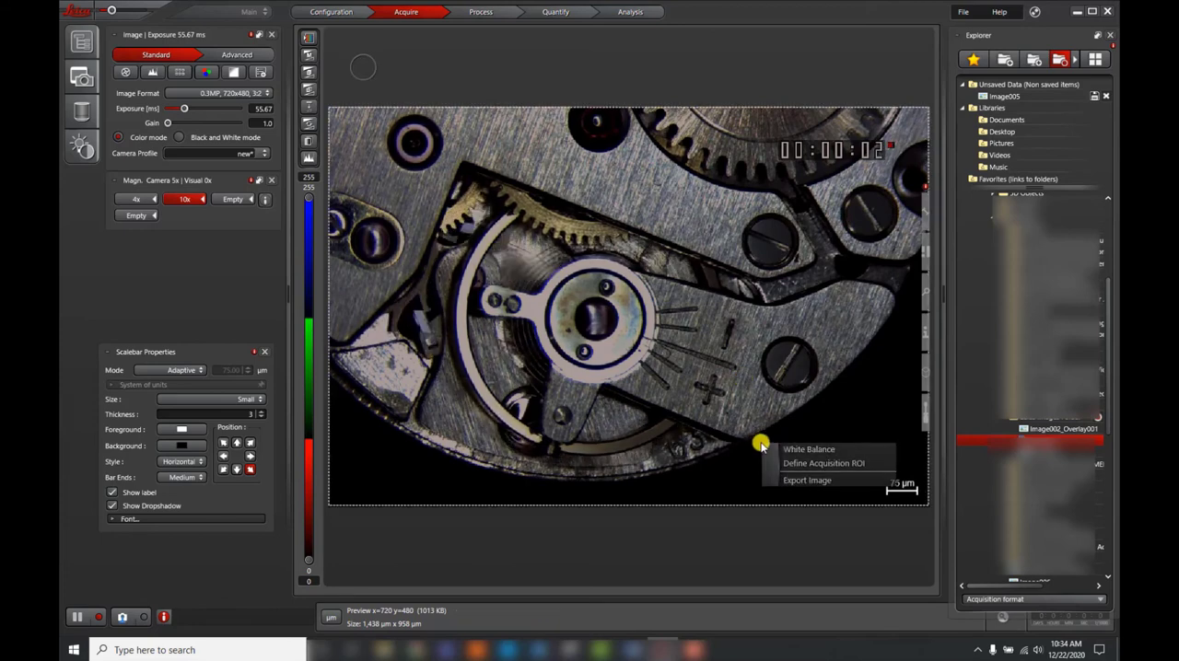
click(792, 480)
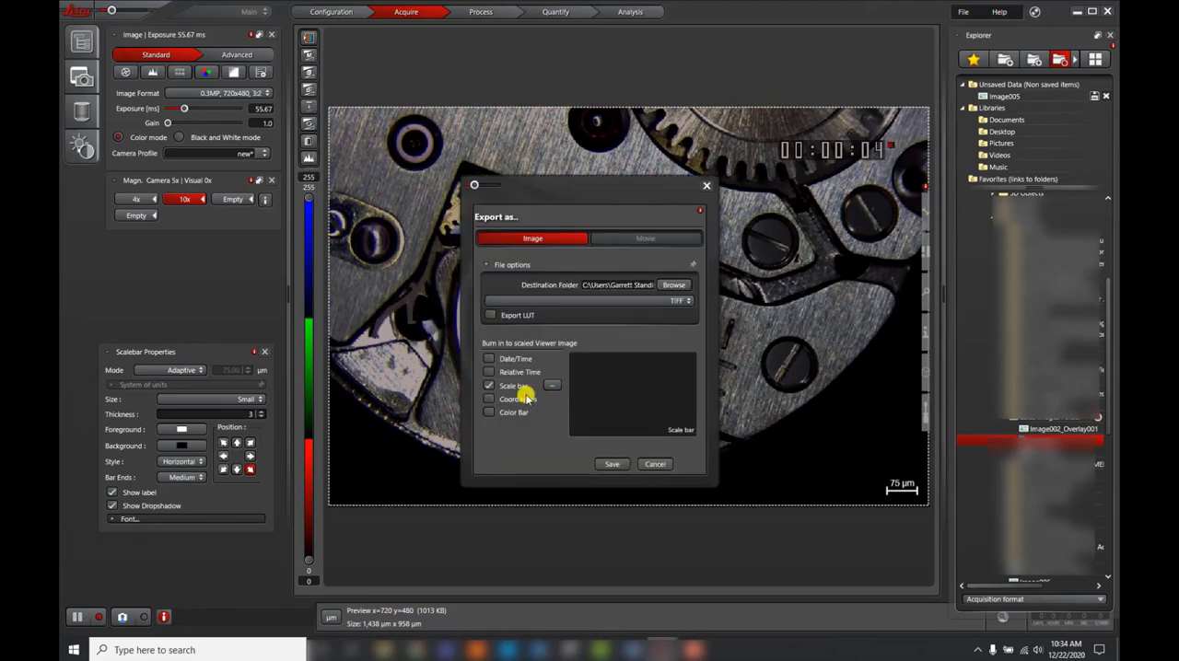
click(488, 385)
click(489, 385)
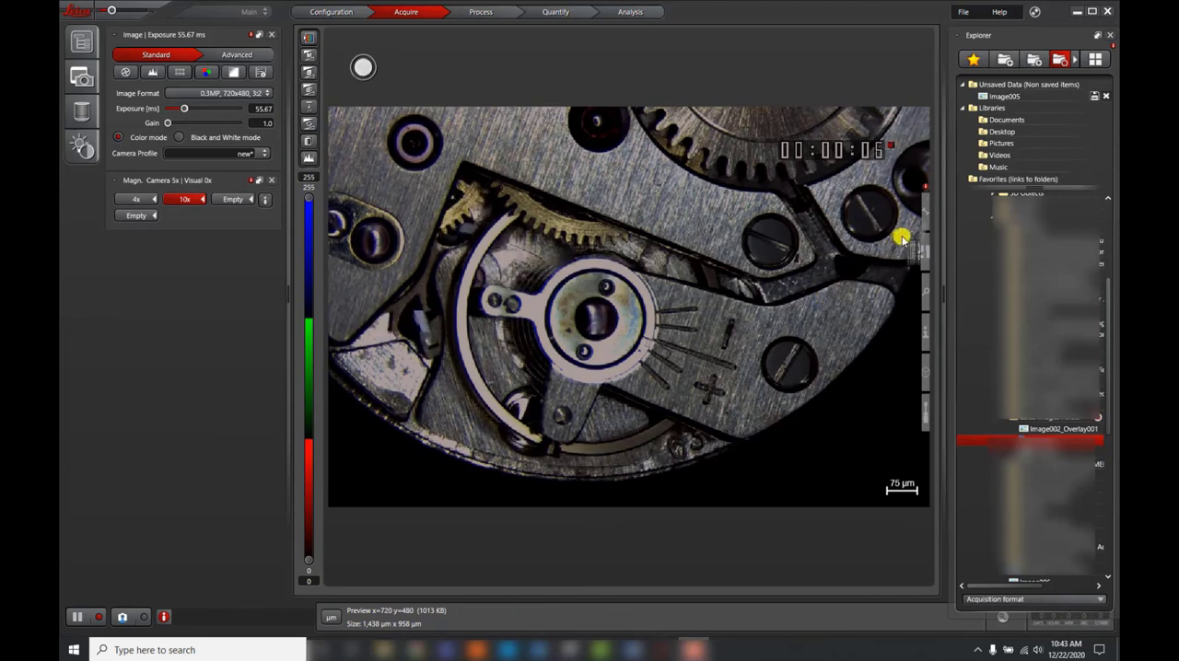
Step: Draw distance annotations about 290 µm long across the round central hub and about 136 µm long across the lower-right slotted screw
mouse_move(923, 218)
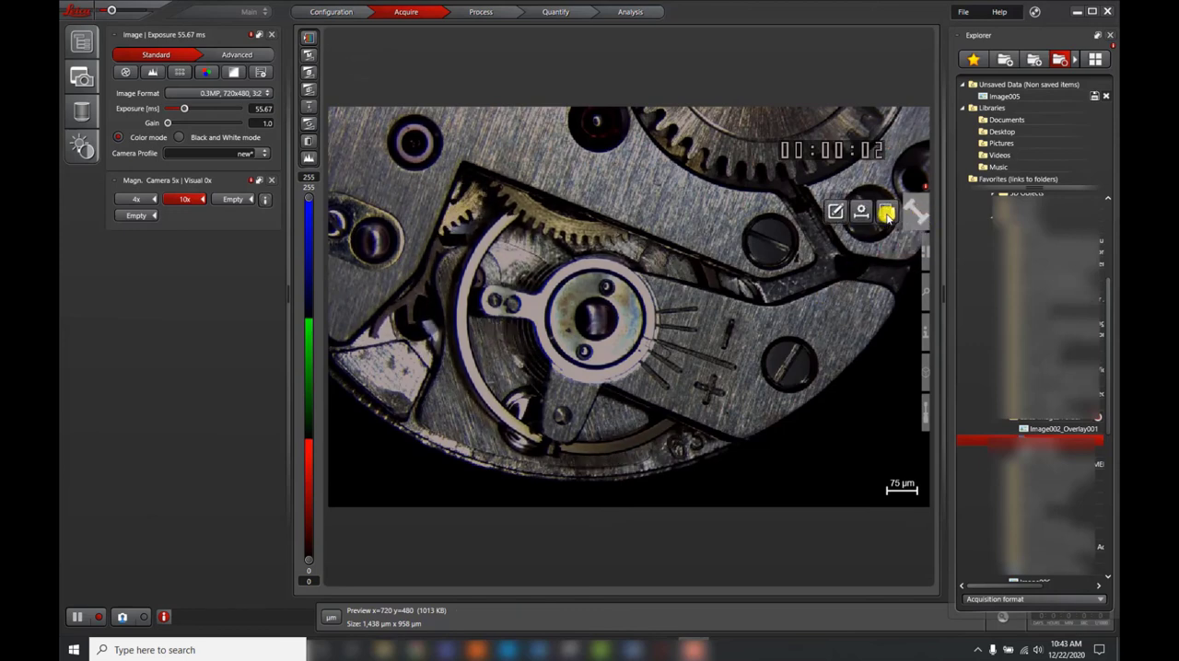
click(837, 216)
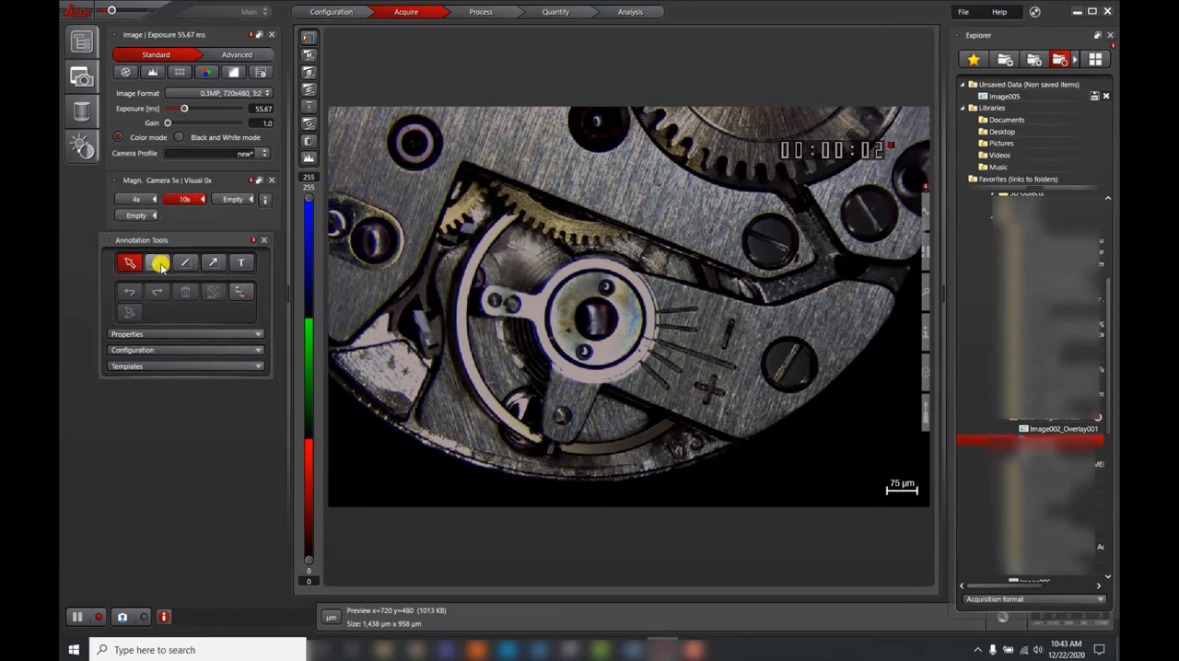
click(159, 265)
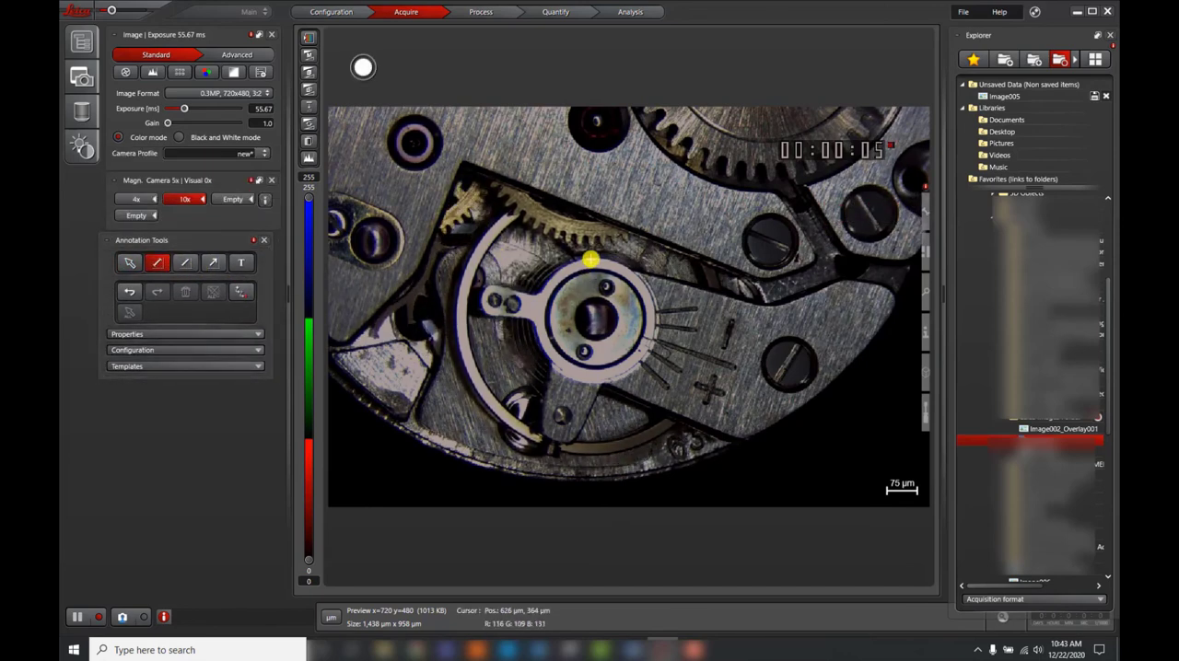
drag(588, 388, 612, 378)
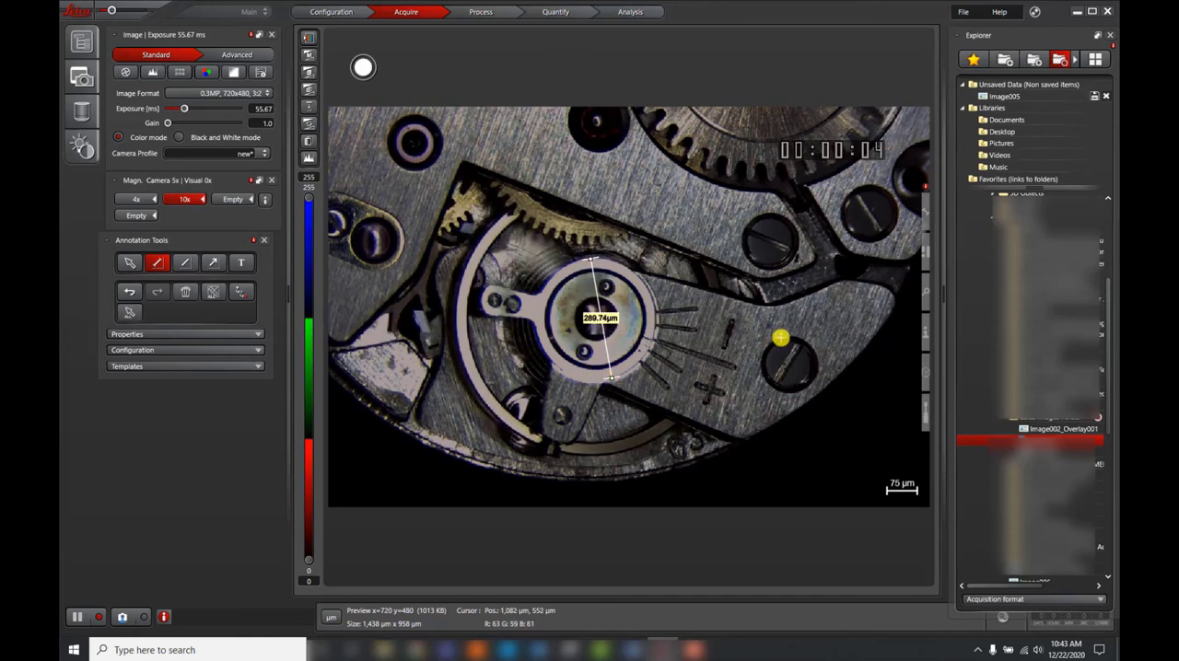
drag(780, 338, 781, 395)
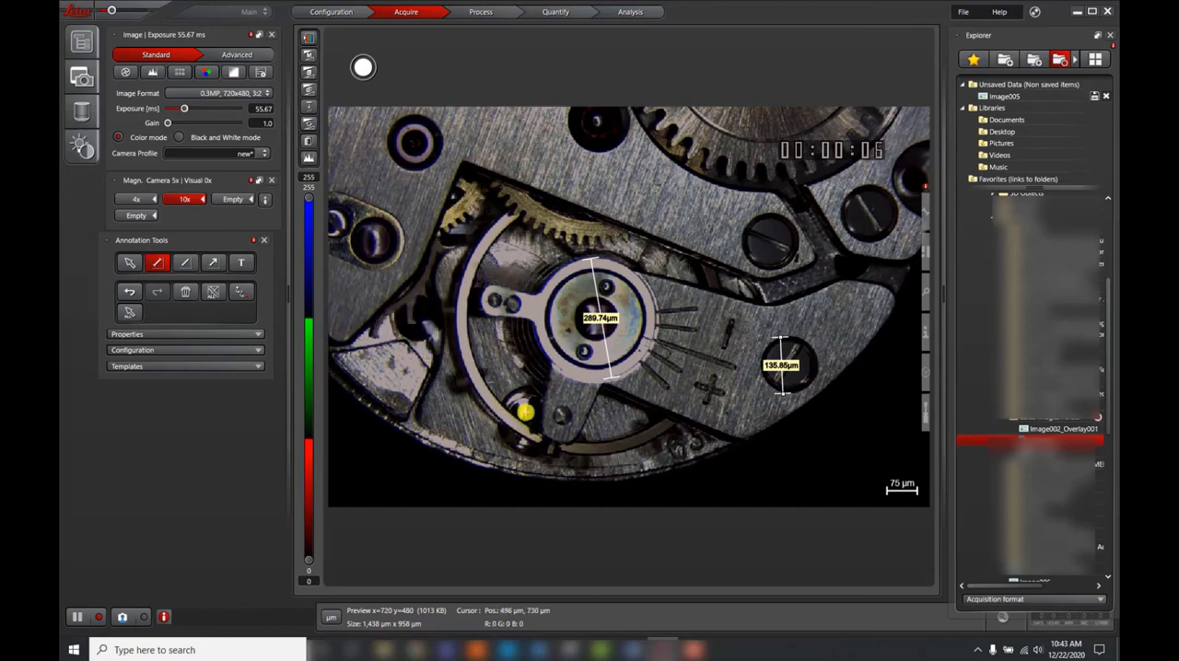
Step: Open the line and label properties of the distance annotation
click(256, 335)
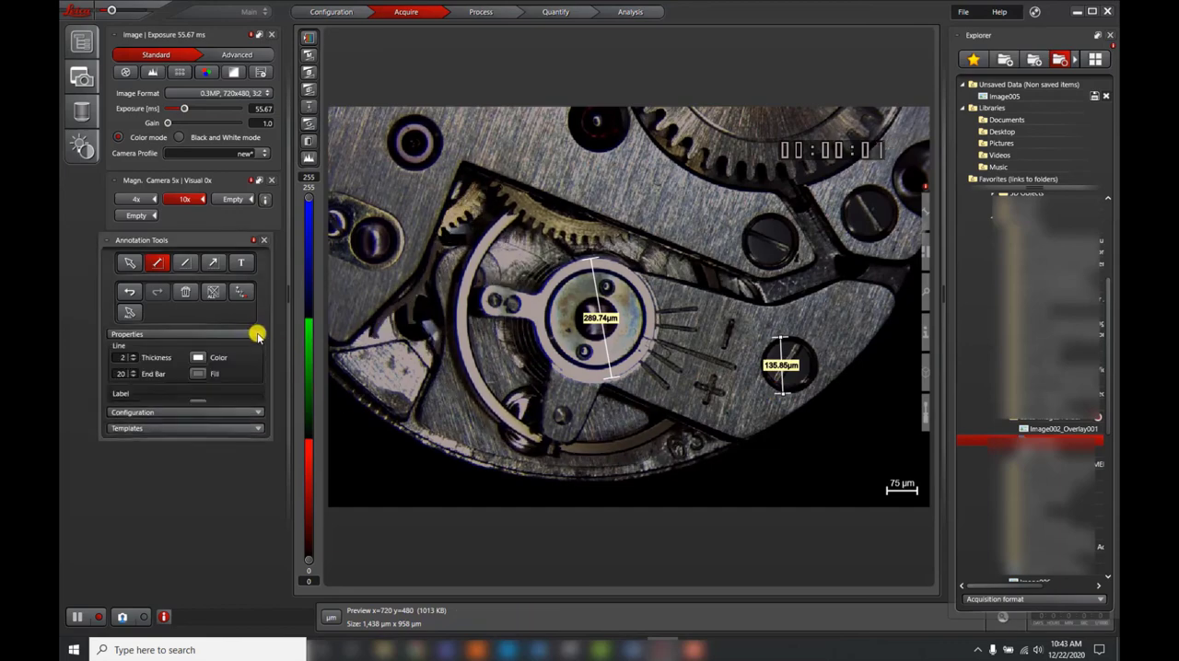